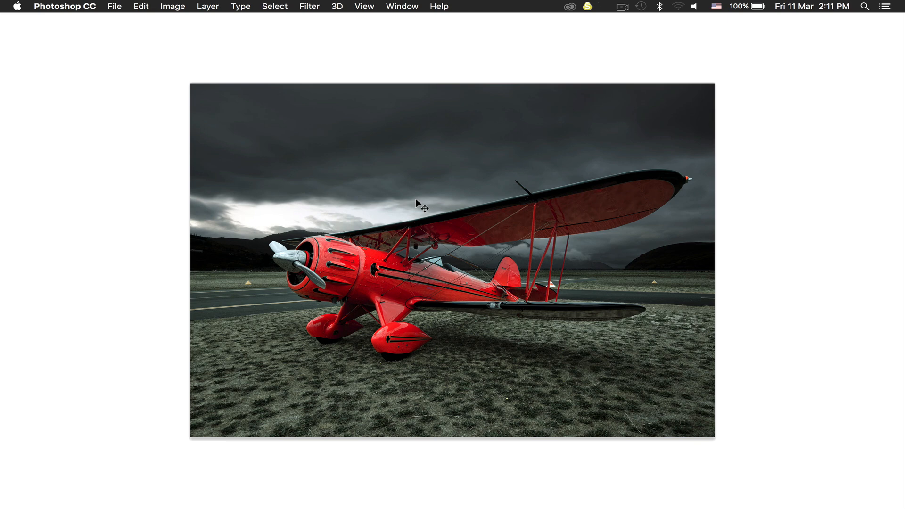
Show the hidden interface panels and collapse the expanded Actions panel.
key("Tab")
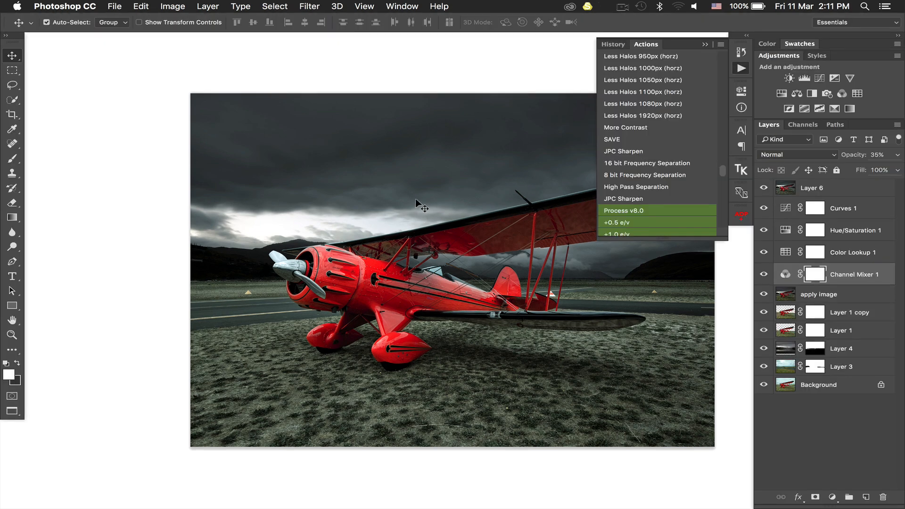
left_click(705, 44)
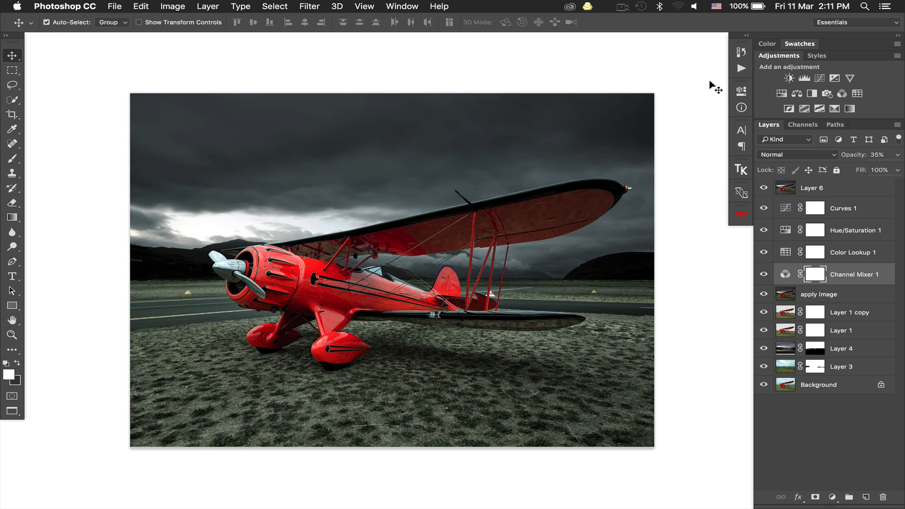
Compare the finished composite with the original photo by repeatedly isolating the Background layer, leaving only Background visible.
left_click(762, 384, "alt")
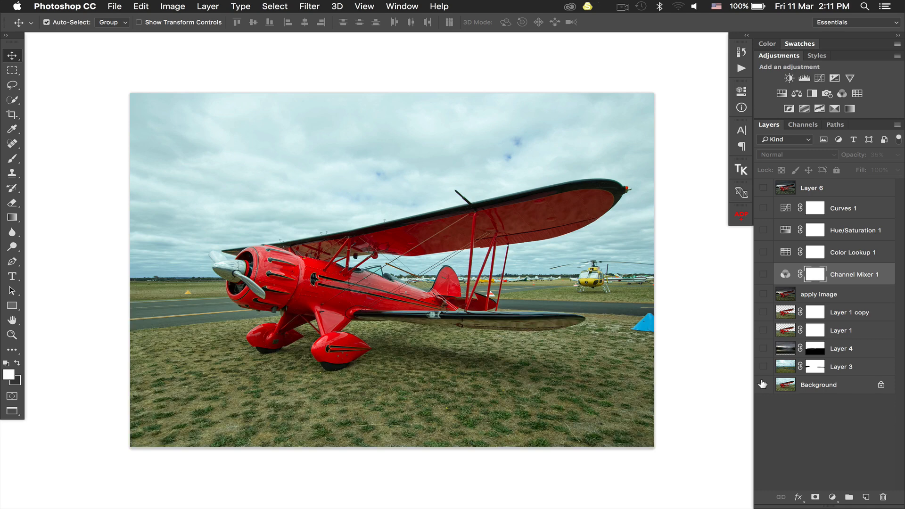
left_click(763, 385, "alt")
left_click(762, 384, "alt")
left_click(763, 384, "alt")
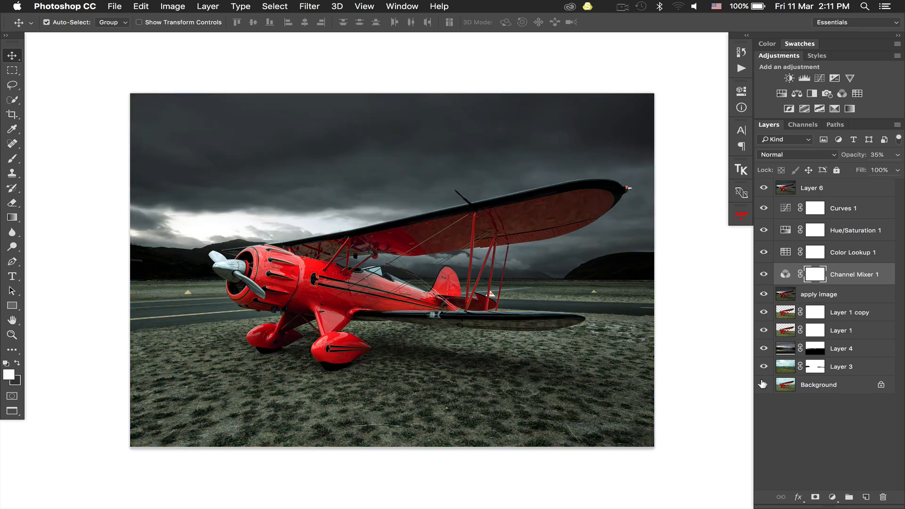
left_click(763, 384, "alt")
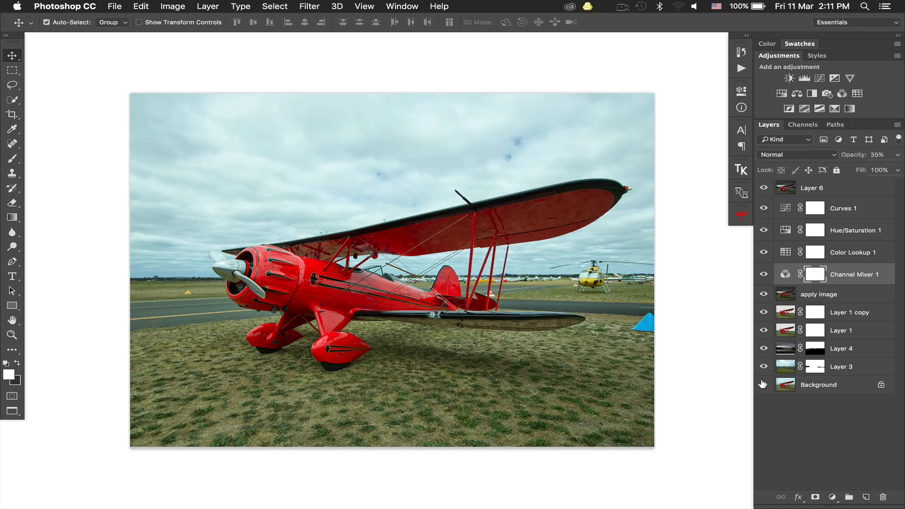
left_click(762, 384, "alt")
left_click(763, 384, "alt")
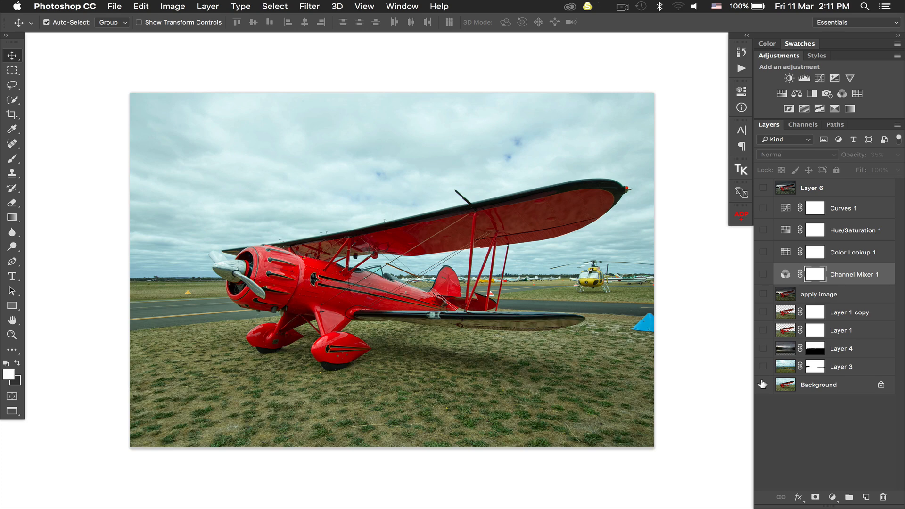
left_click(763, 385, "alt")
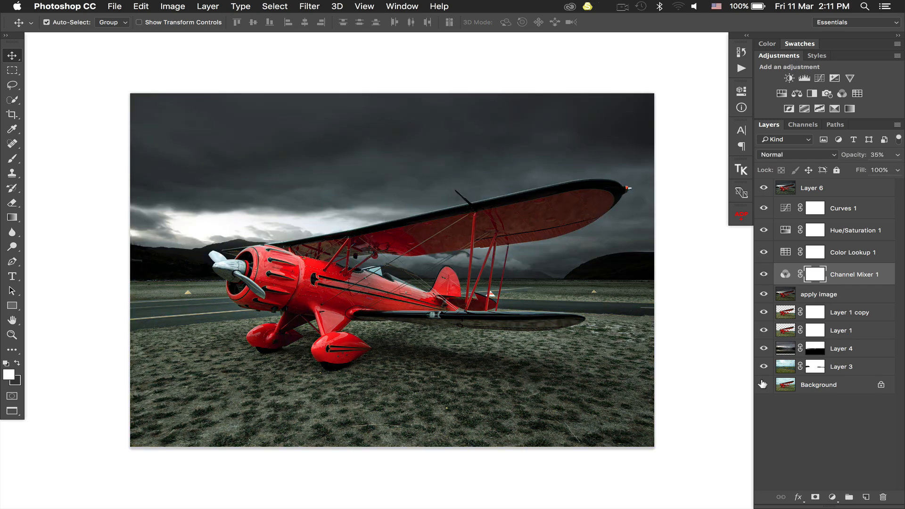
left_click(762, 385, "alt")
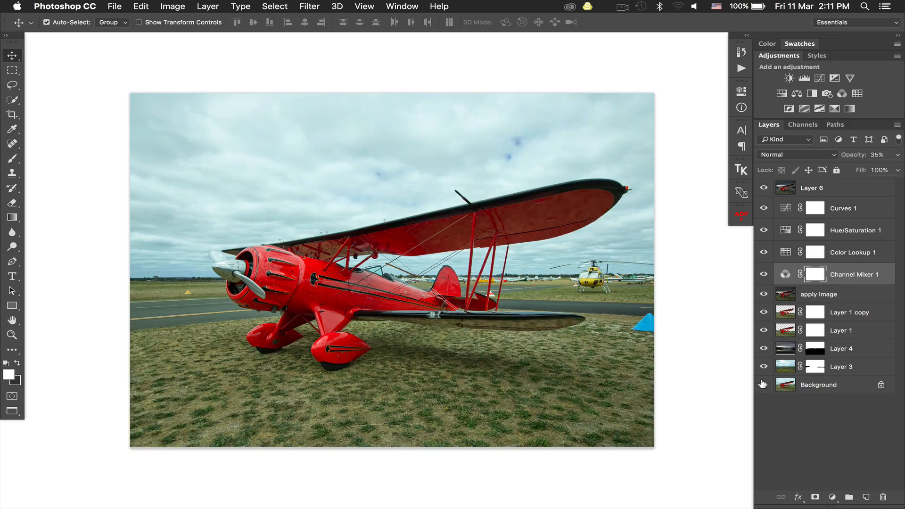
left_click(763, 385, "alt")
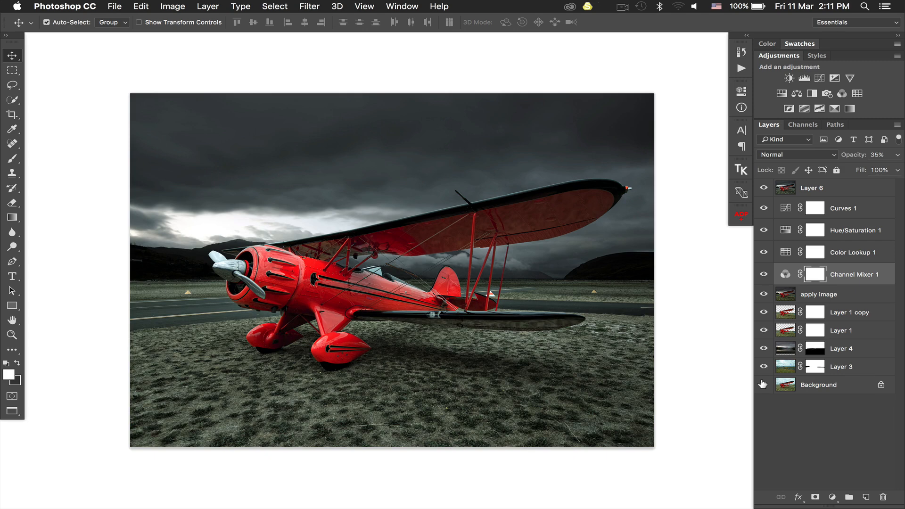
left_click(763, 385, "alt")
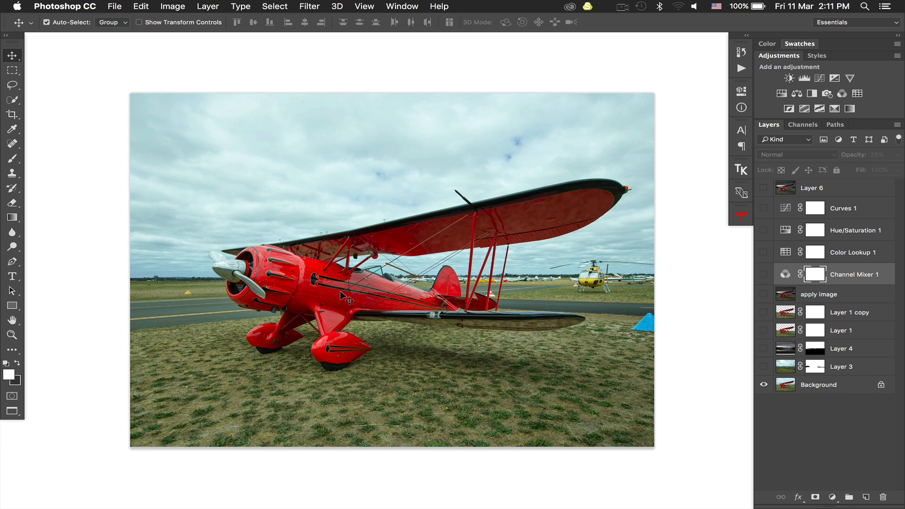
Quick-select the red biplane's fuselage and tail fin.
key("w")
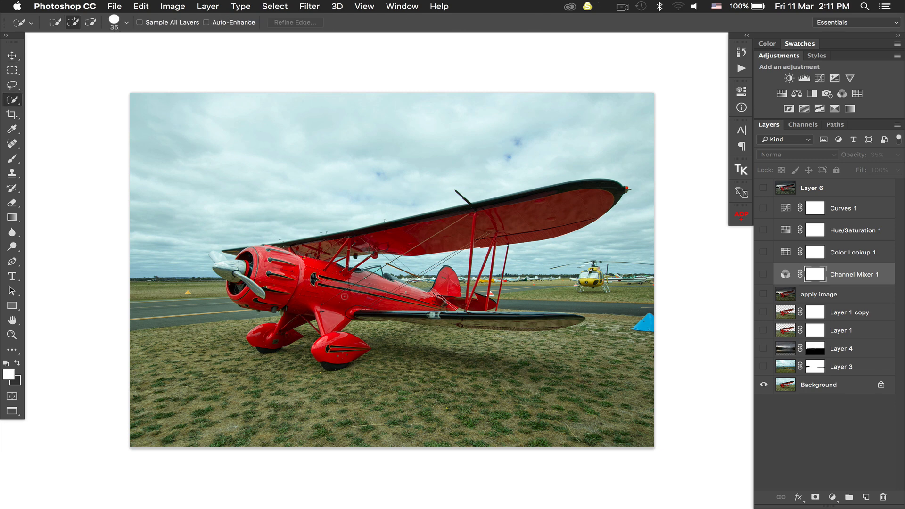
mouse_move(322, 294)
left_mouse_down()
mouse_move(330, 307)
mouse_move(267, 262)
mouse_move(333, 298)
mouse_move(428, 300)
mouse_move(444, 278)
left_mouse_up()
Refine the plane selection with a size 10 Quick Selection brush, subtracting background beside the tail fin and adding the nearby wing strut.
key("super+0")
key("super+plus")
key("super+plus")
key("super+plus")
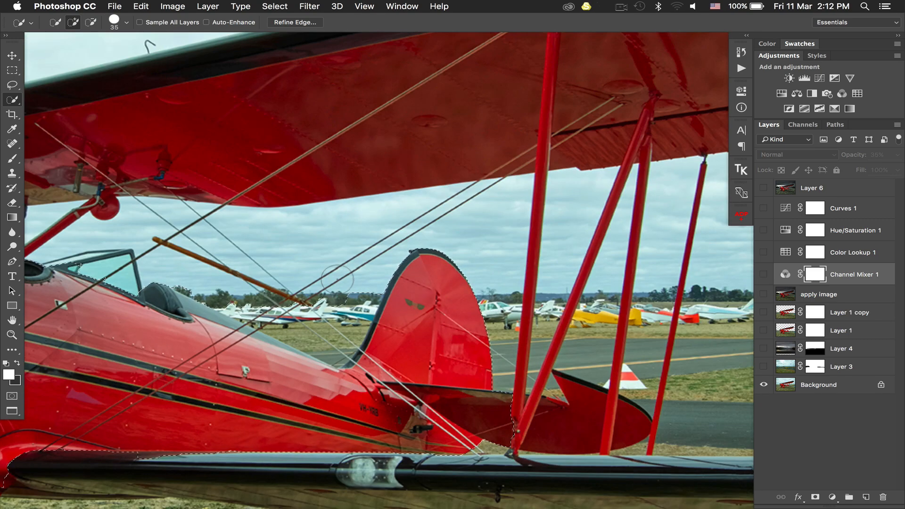
key("bracketleft")
key("bracketleft")
key("bracketleft")
key("bracketleft")
key("bracketleft")
key("alt")
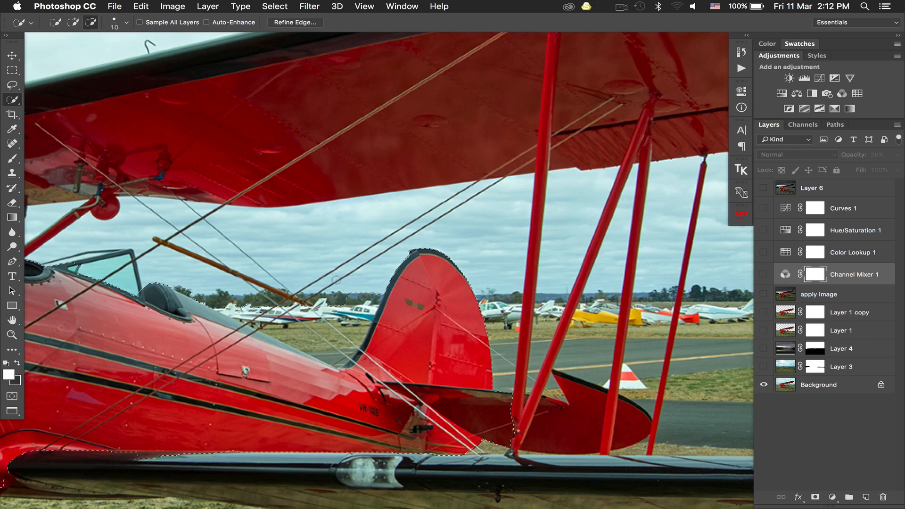
mouse_move(353, 307)
left_mouse_down()
mouse_move(370, 296)
mouse_move(347, 354)
mouse_move(301, 344)
left_mouse_up()
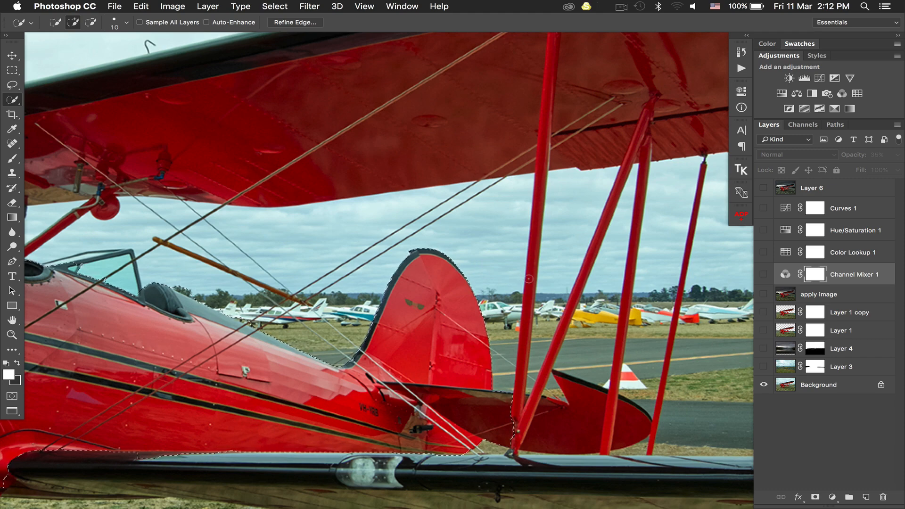
left_click_drag(530, 279, 531, 160)
key("super+minus")
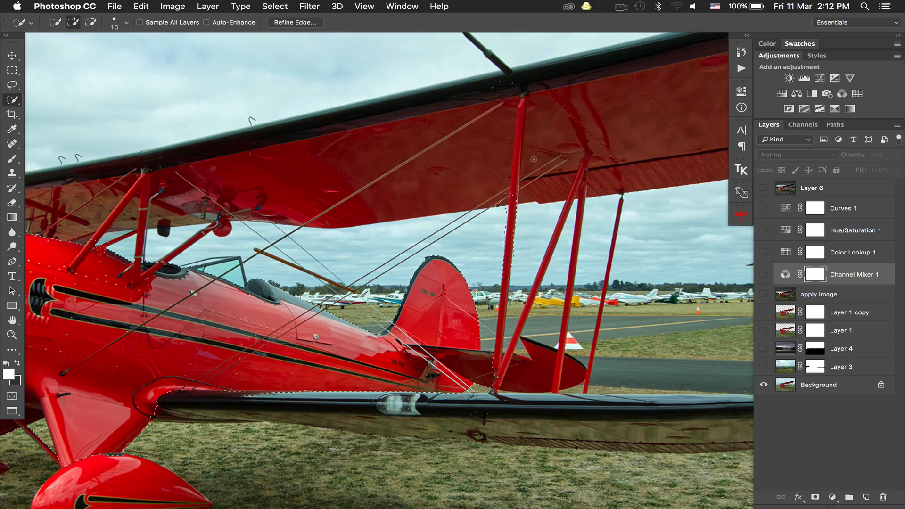
key("l")
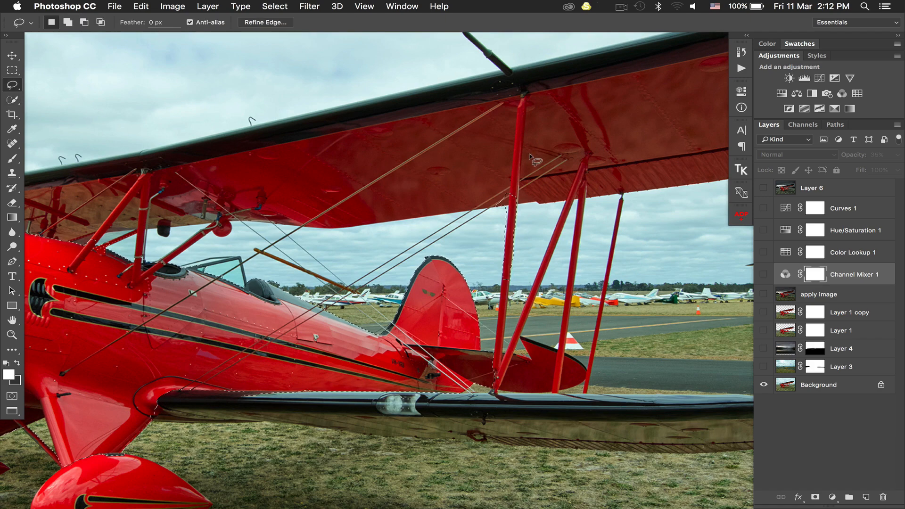
mouse_move(428, 150)
left_mouse_down()
mouse_move(396, 178)
mouse_move(437, 166)
mouse_move(429, 152)
left_mouse_up()
key("super+z")
key("alt")
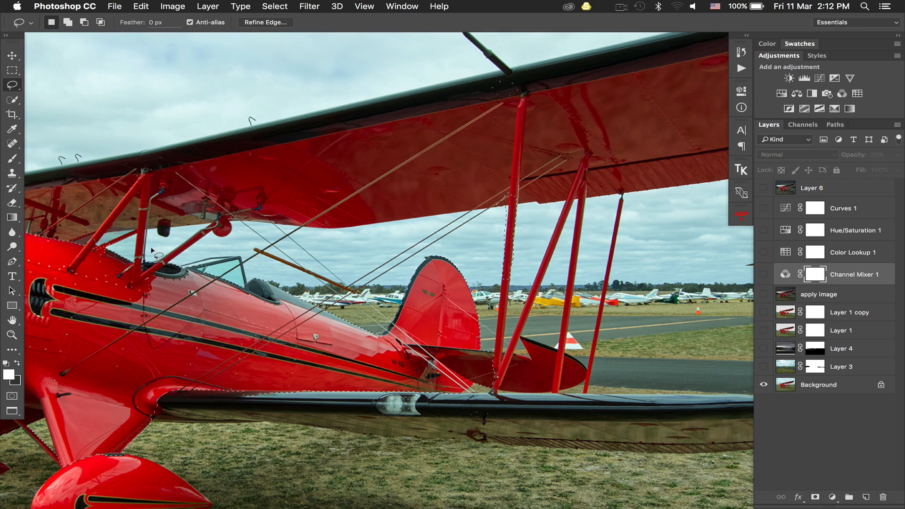
Add the upper bracing wire between fuselage and wing to the selection by painting along it in Quick Mask with a size 2 white brush.
left_click(12, 397)
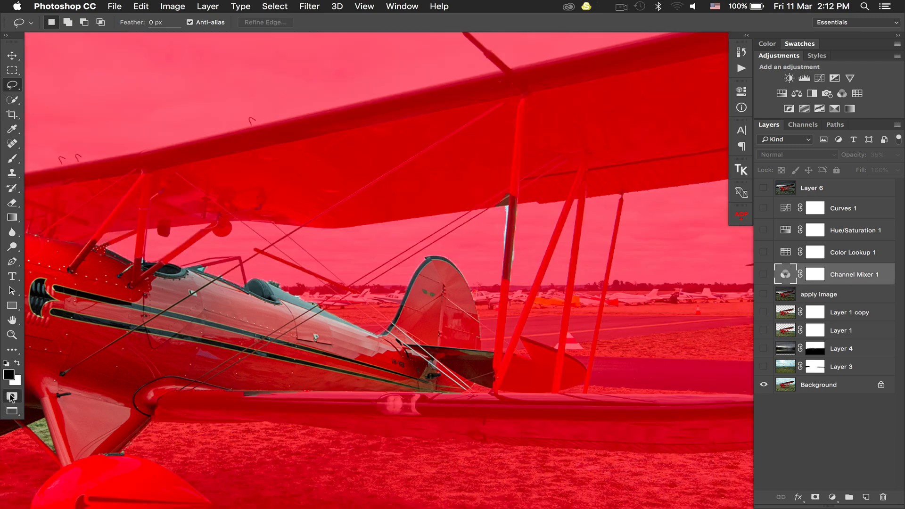
key("b")
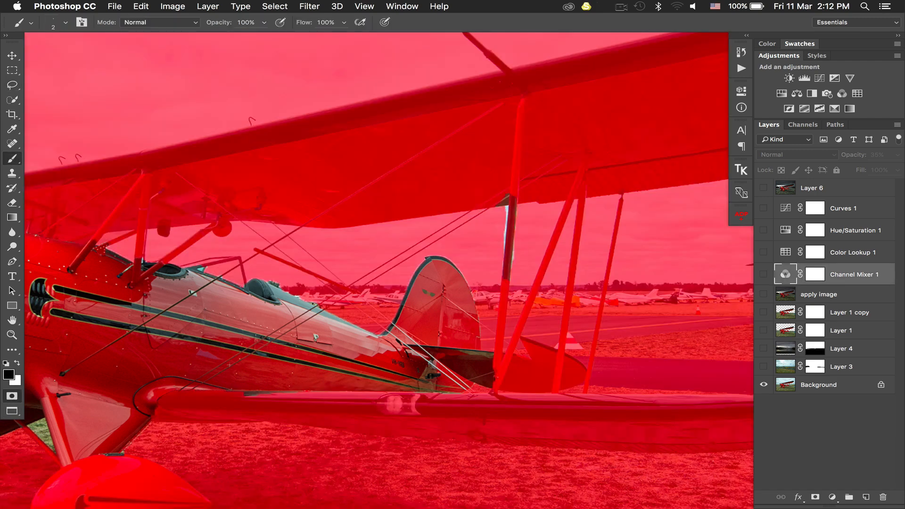
key("x")
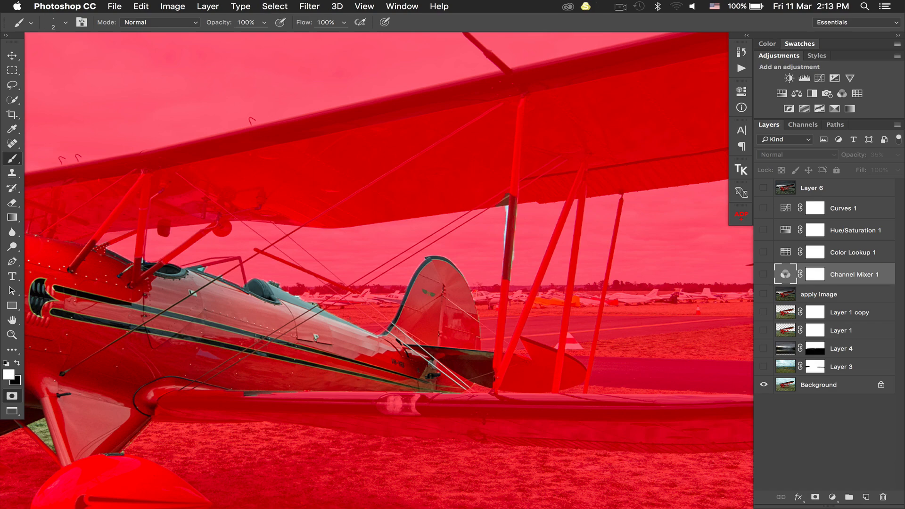
key("super+minus")
key("super+minus")
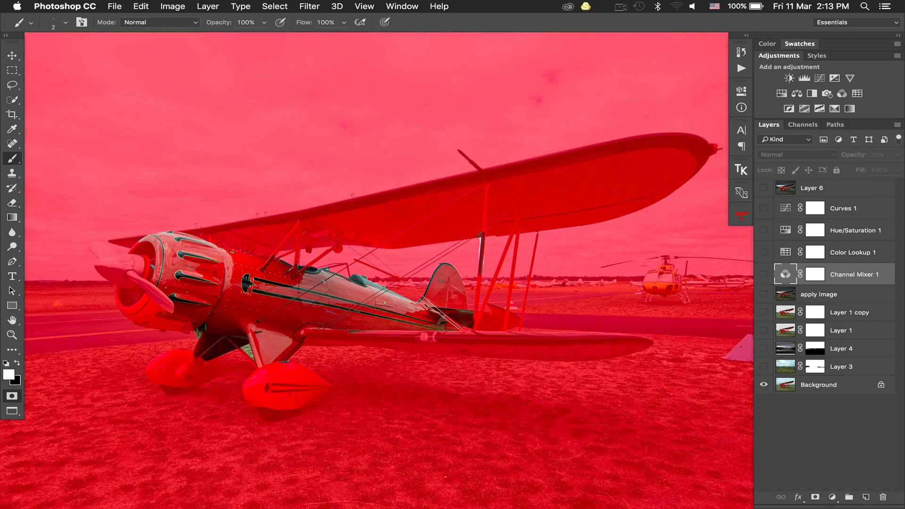
key("super+plus")
key("super+plus")
key("super+plus")
key("super+plus")
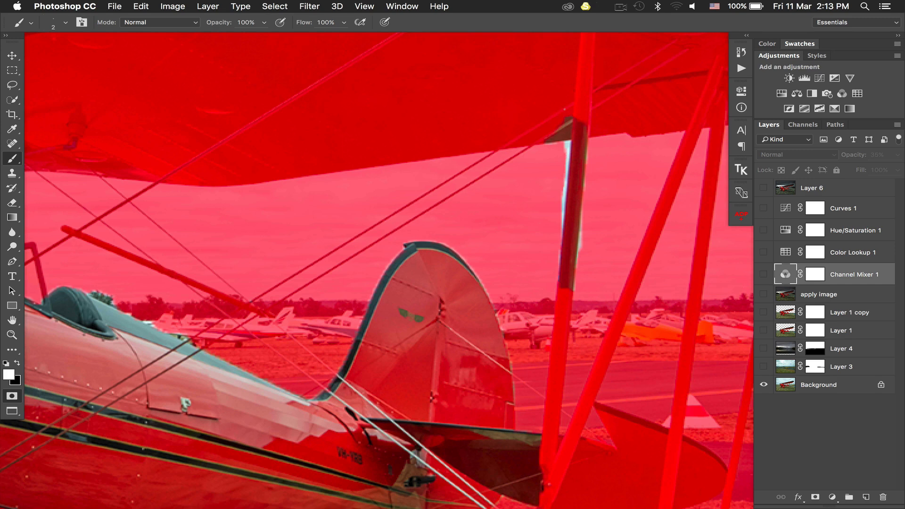
left_click_drag(250, 301, 572, 104)
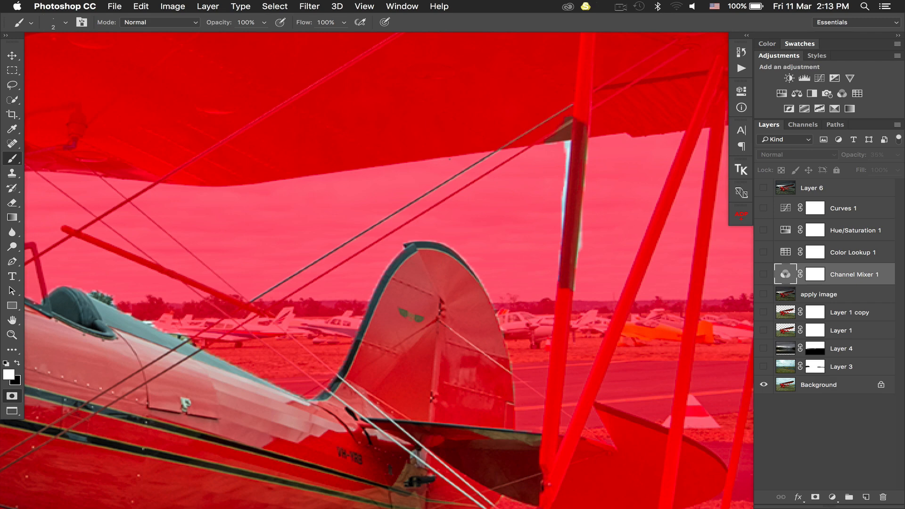
left_click(12, 396)
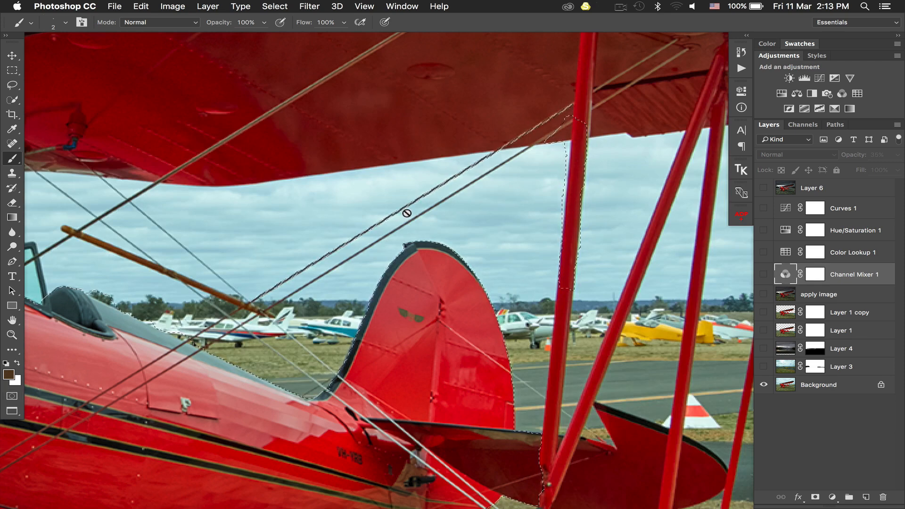
View the saved plane channel mask on its own, return to the RGB composite and go back to the layer list.
key("super+0")
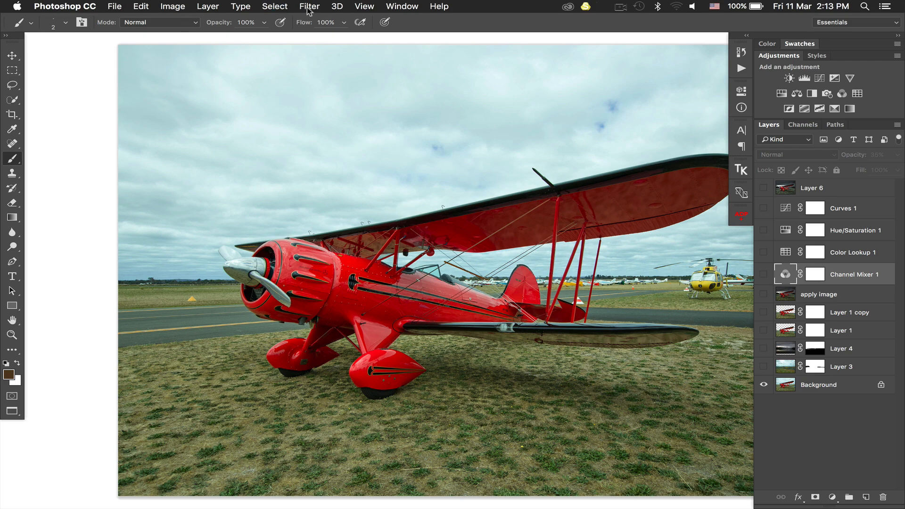
left_click(811, 130)
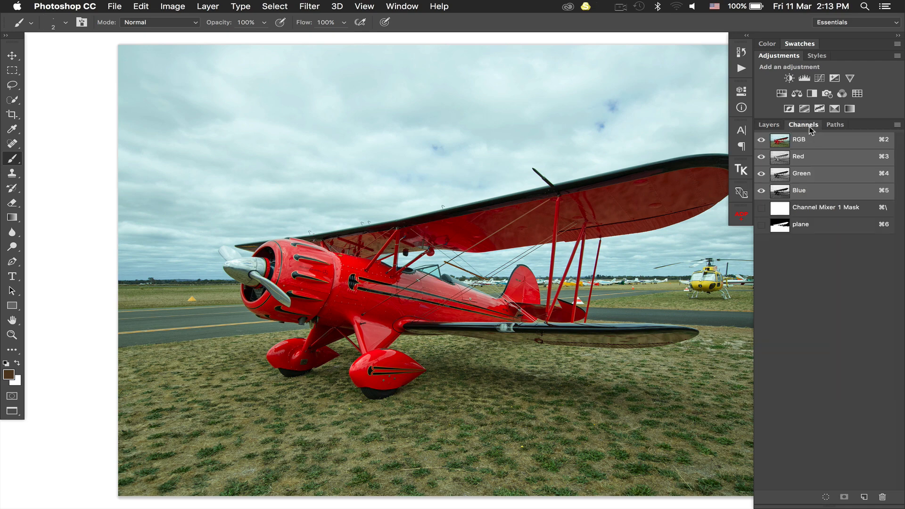
left_click(803, 223)
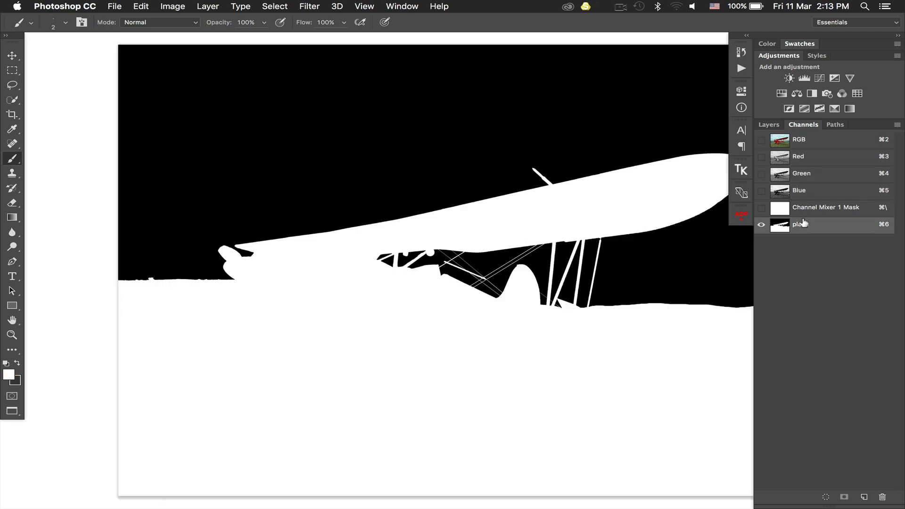
left_click(808, 138)
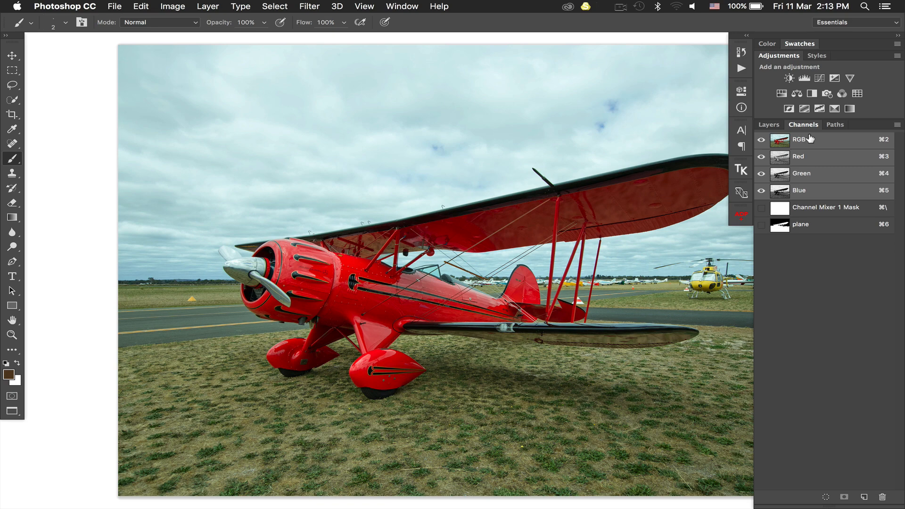
left_click(765, 126)
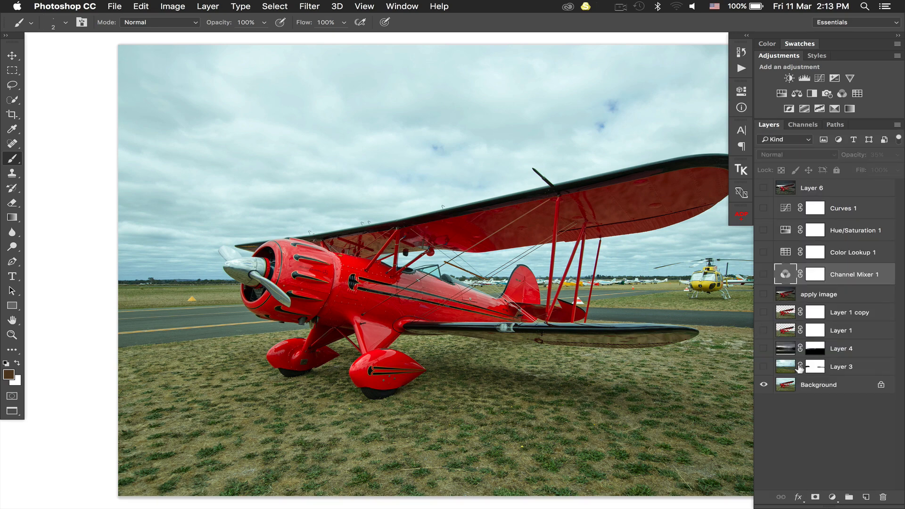
Select the Background layer, show Layer 1 copy, and temporarily hide Background to inspect the plane cut-out against transparency.
left_click(816, 380)
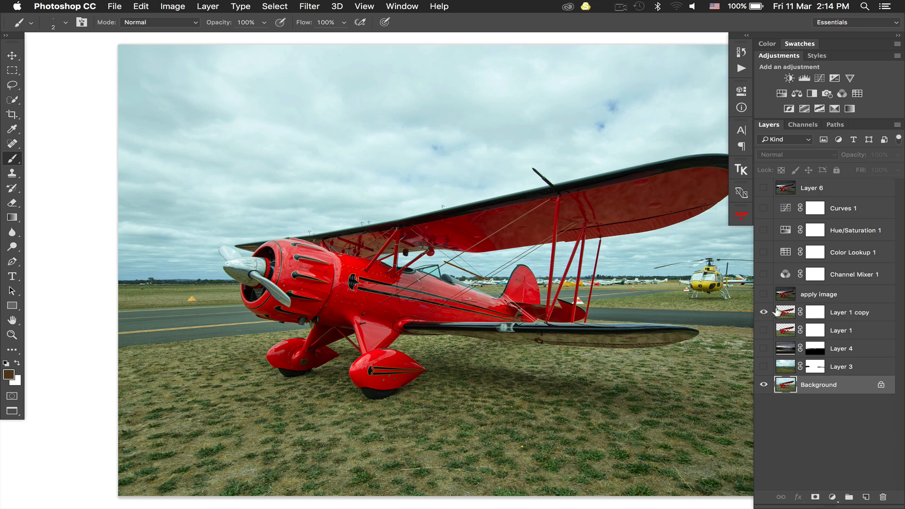
left_click(763, 384)
scroll(569, 285, "right", 3)
scroll(568, 286, "right", 2)
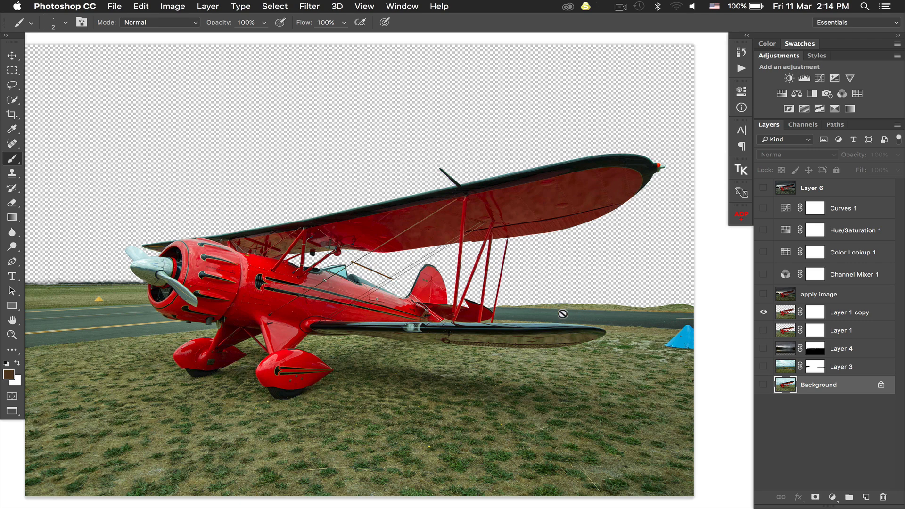
scroll(419, 285, "left", 5)
scroll(419, 285, "down", 1)
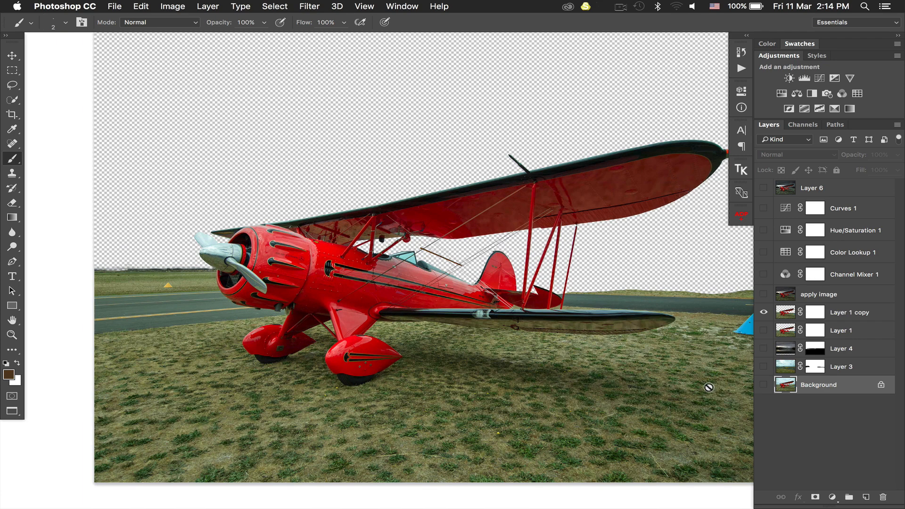
left_click(762, 385)
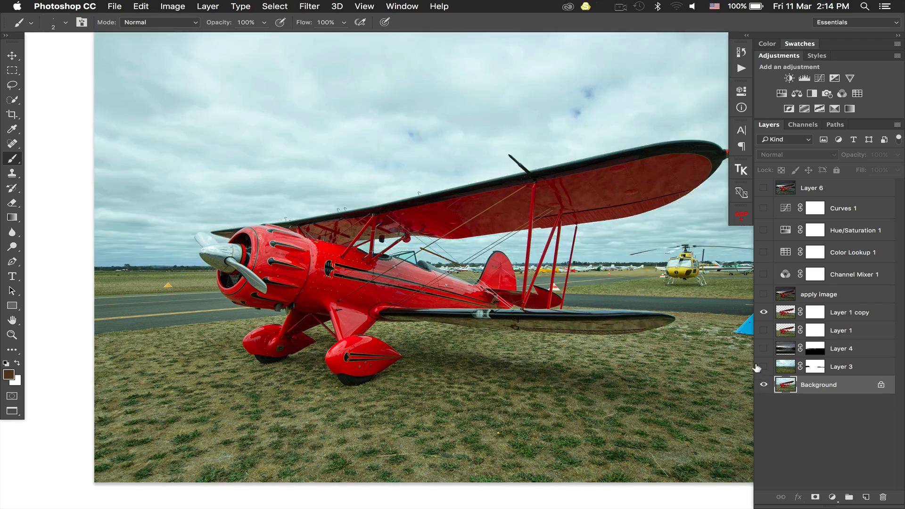
Switch to the standard windowed screen mode and move the Aeroplane Edit.tif window aside to uncover the mountains image.
key("f")
key("f")
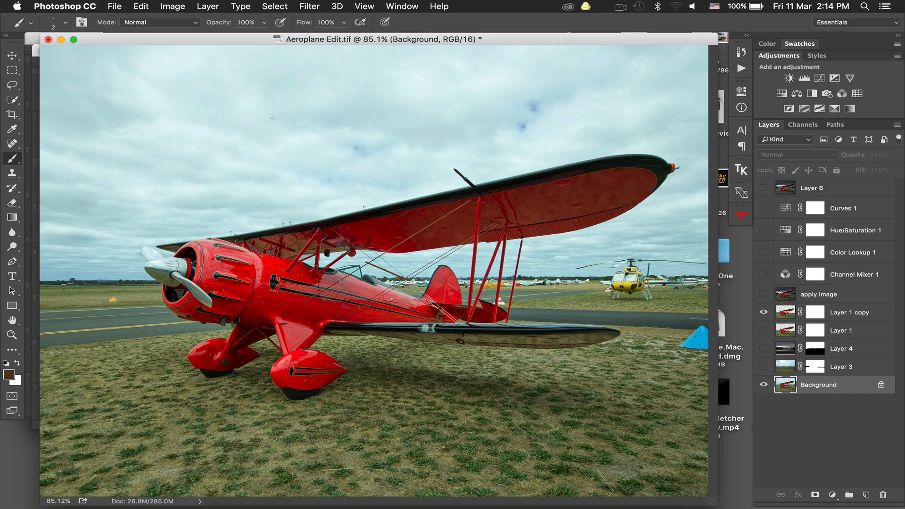
key("v")
left_click_drag(198, 42, 368, 269)
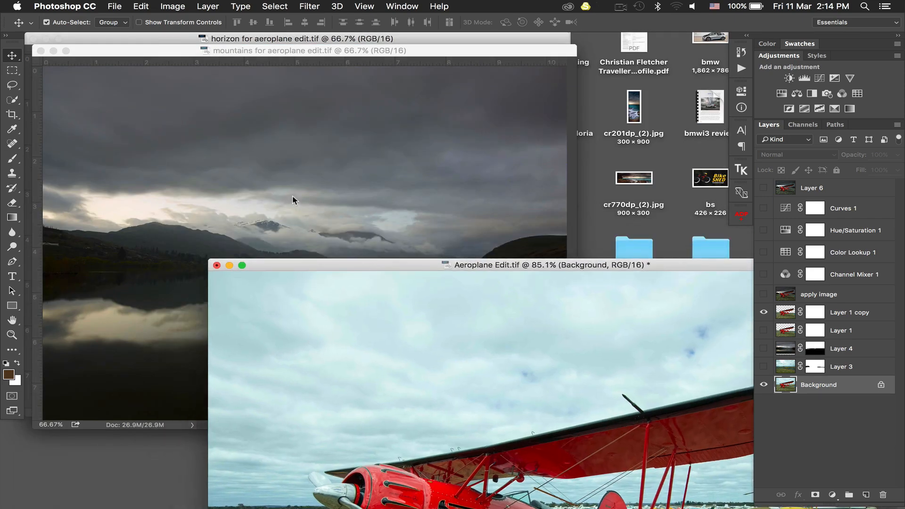
Bring the horizon for aeroplane edit.tif window in front of the mountains image.
left_click(169, 38)
left_click_drag(169, 38, 251, 48)
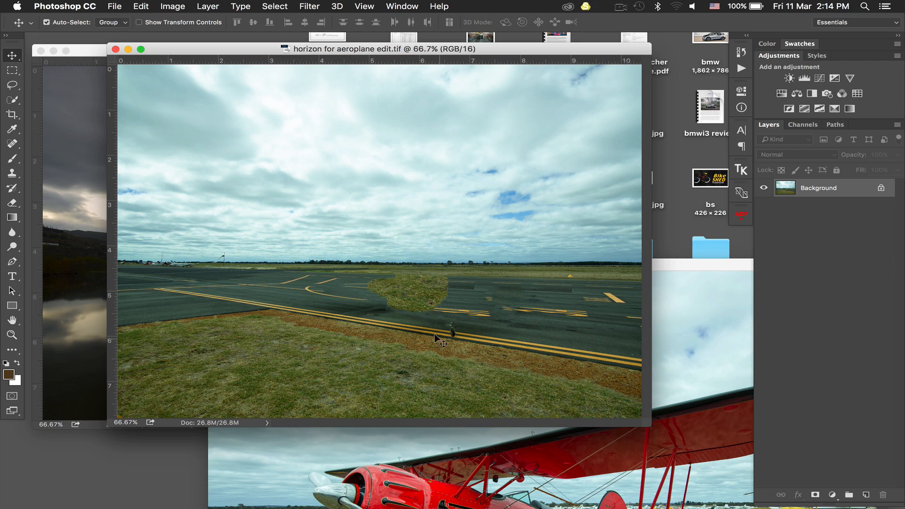
Lasso the small dark object on the runway's yellow lines and remove it with a Content-Aware Fill at Normal mode, 100% opacity.
key("l")
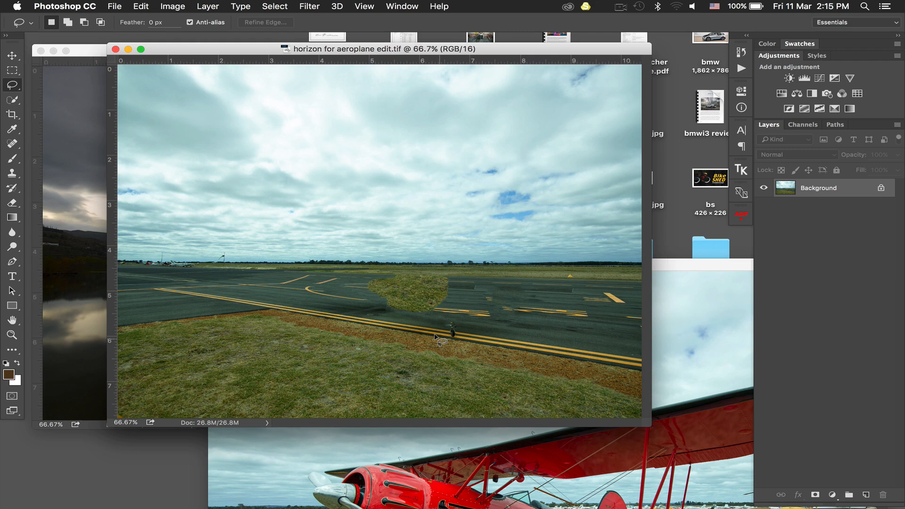
right_click(440, 318)
left_click(441, 315)
mouse_move(438, 312)
left_mouse_down()
mouse_move(465, 308)
mouse_move(464, 346)
mouse_move(423, 329)
mouse_move(448, 307)
left_mouse_up()
key("shift+BackSpace")
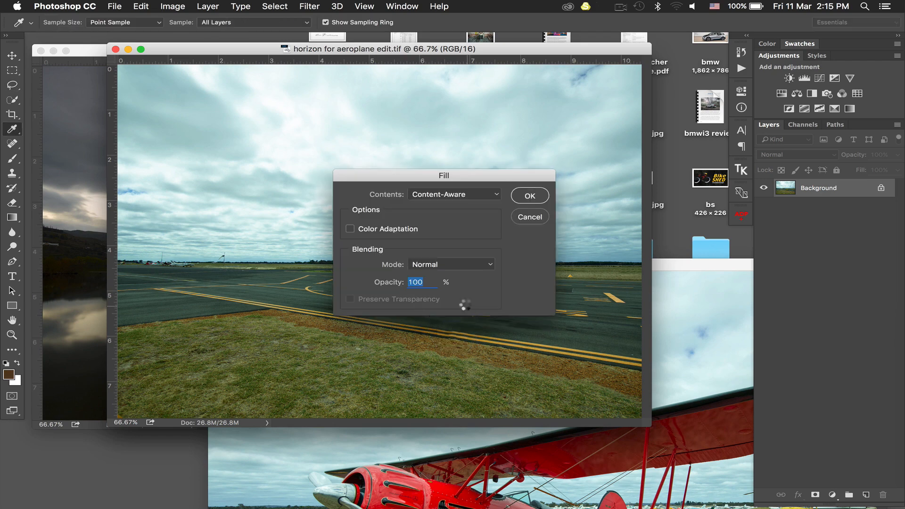
key("Return")
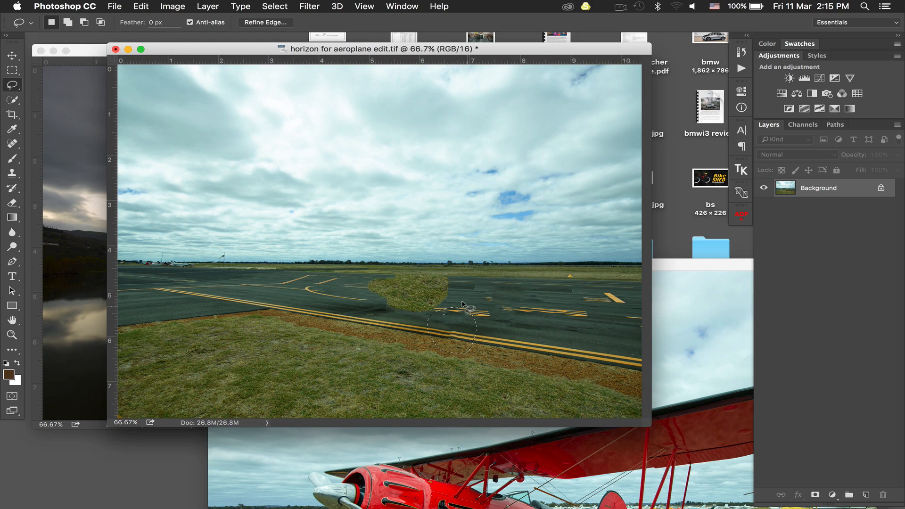
Deselect the patch and undo the content-aware fill in the horizon image.
key("super+d")
key("alt+super+z")
key("alt+super+z")
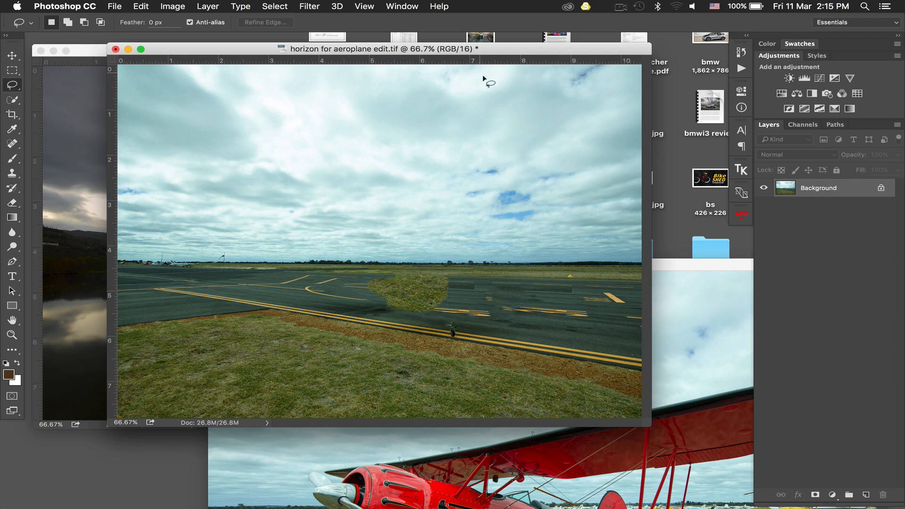
Return to Aeroplane Edit.tif, show Layer 3 and hide Layer 1 copy, toggling Background to inspect the replacement horizon.
left_click(681, 282)
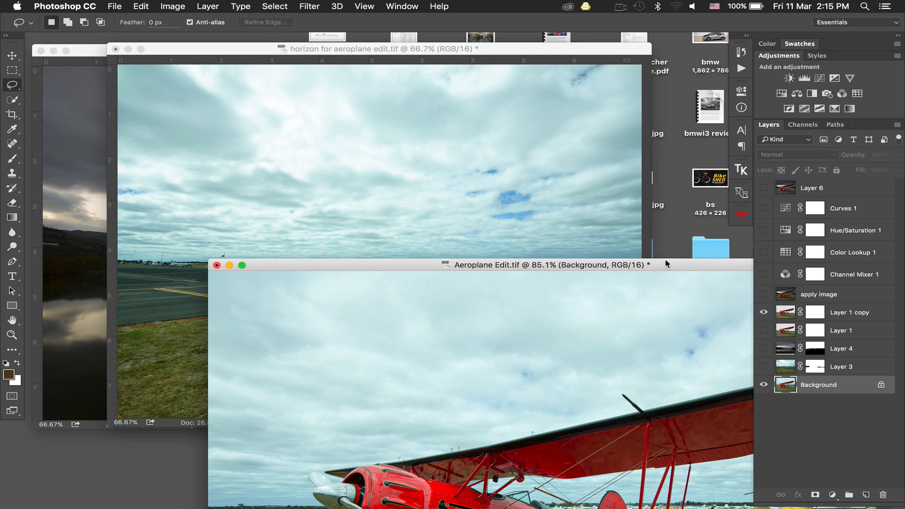
left_click_drag(667, 268, 578, 148)
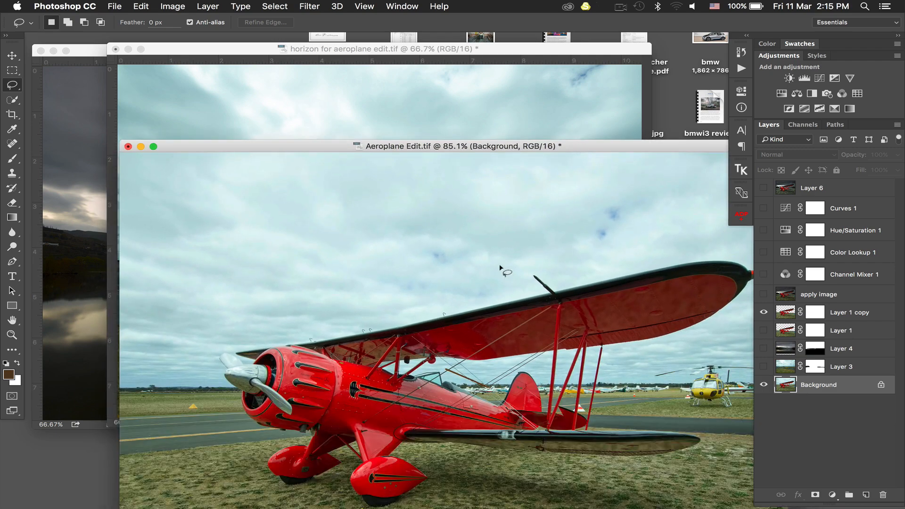
left_click(763, 366)
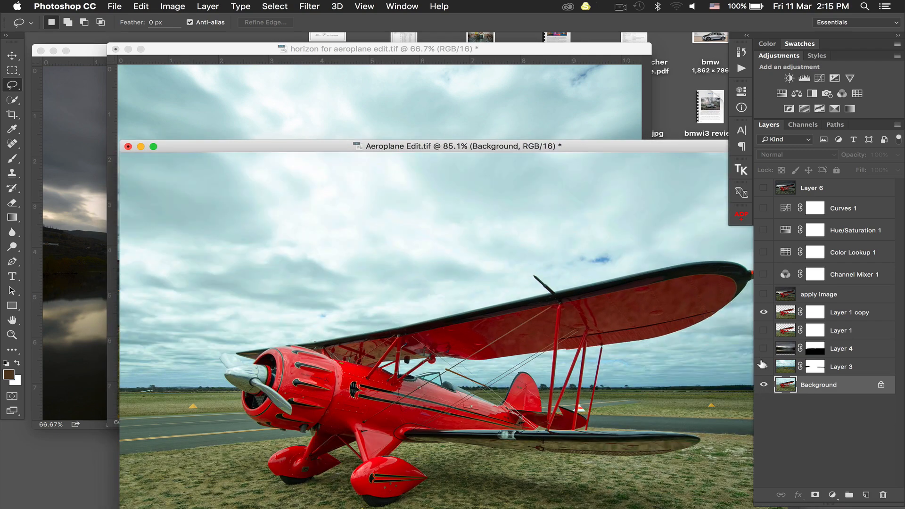
left_click(763, 312)
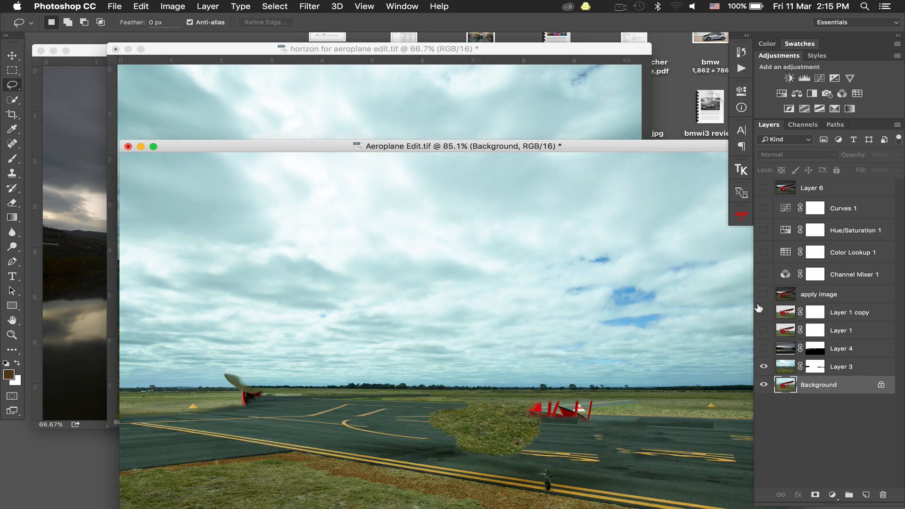
left_click(762, 383)
left_click(762, 384)
Show Layer 4, Layer 1 and Layer 1 copy, and switch the document to full screen mode with the menu bar.
left_click(763, 348)
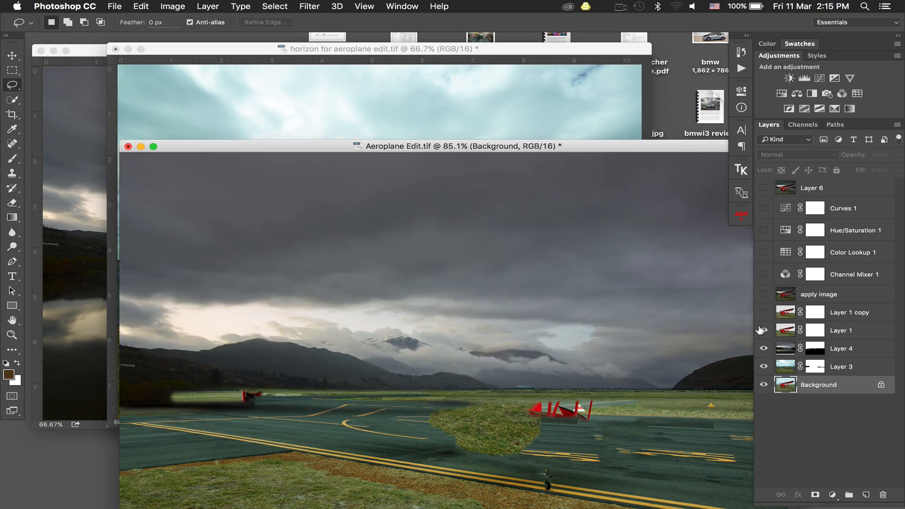
left_click(762, 329)
left_click(762, 312)
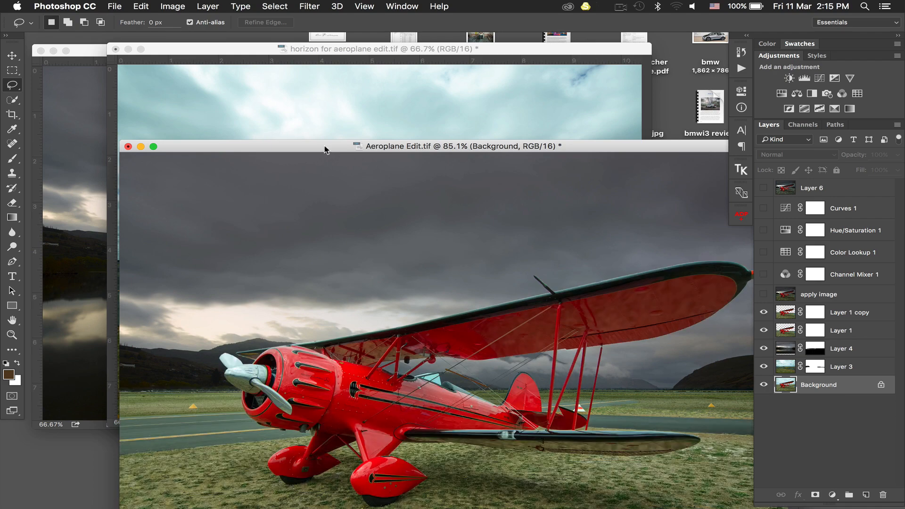
left_click_drag(323, 147, 254, 74)
key("f")
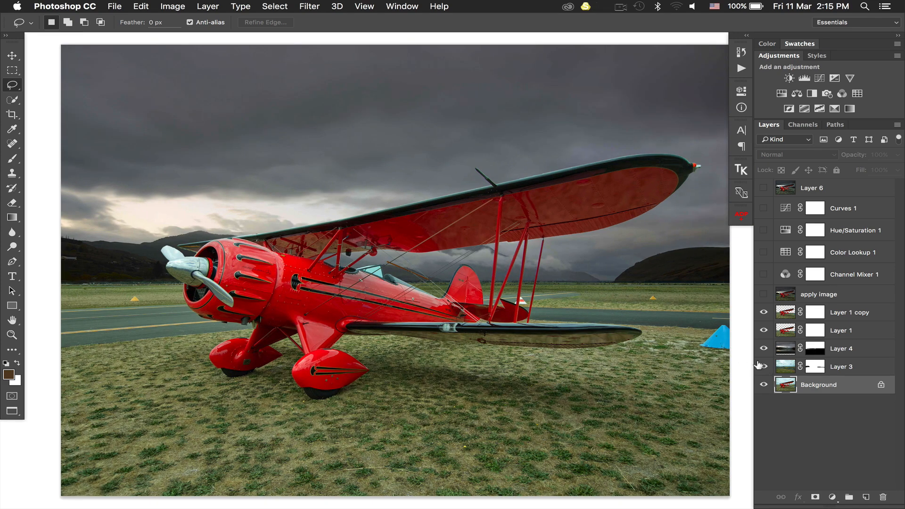
Hide Layer 4, select Layer 3, and toggle its mask off and on to compare the horizon.
left_click(763, 348)
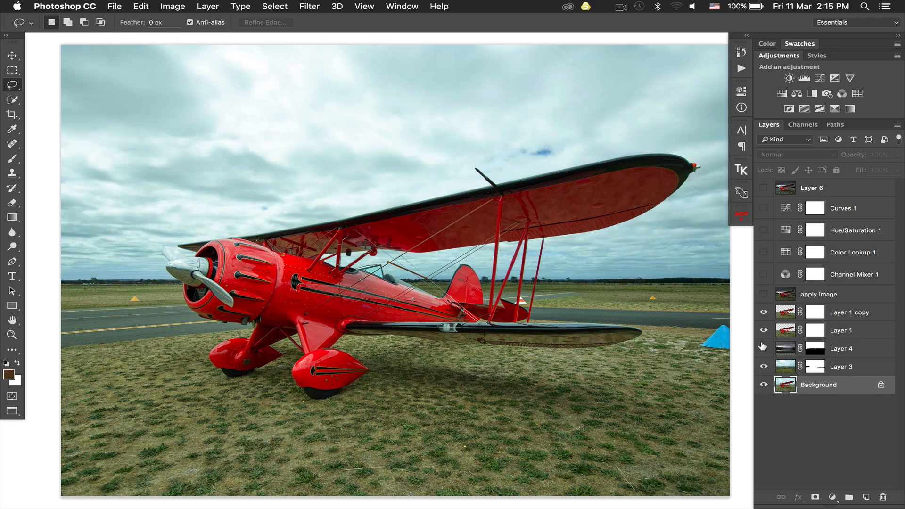
left_click(781, 362)
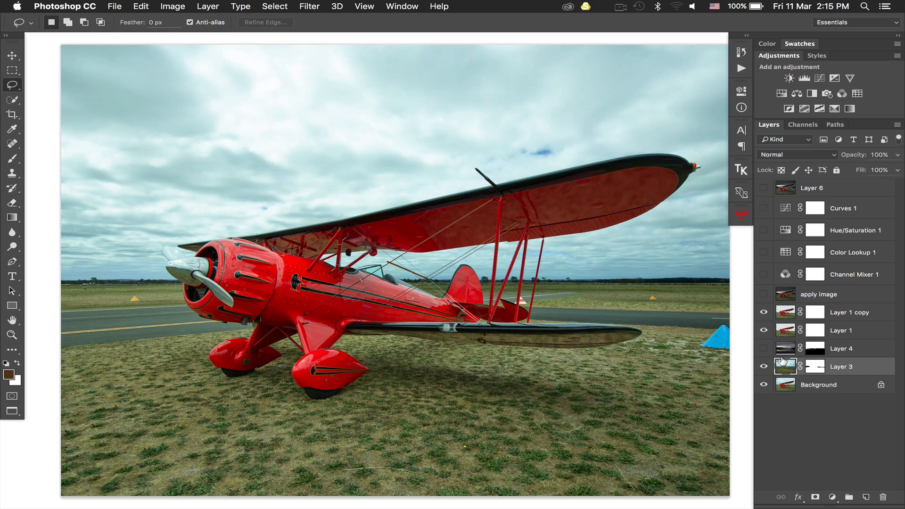
left_click(811, 364, "shift")
left_click(811, 364, "shift")
left_click(811, 364, "shift")
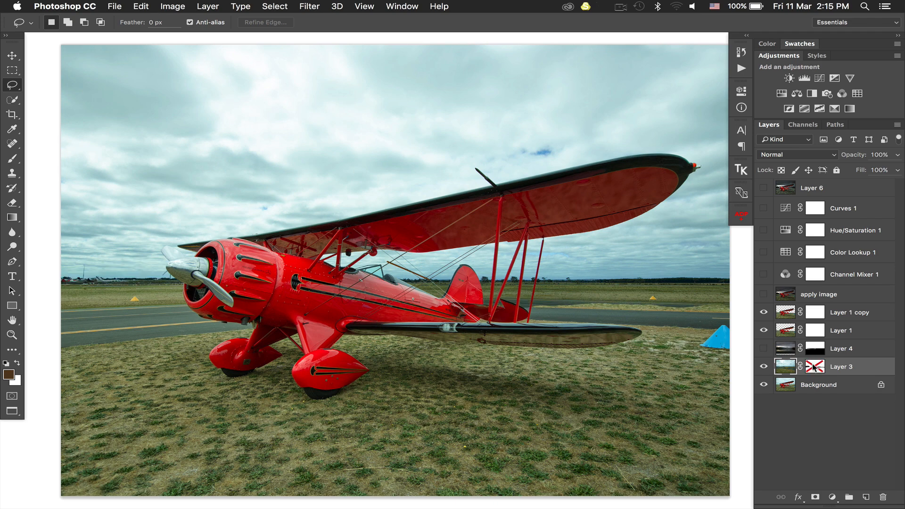
left_click(812, 365, "shift")
left_click(812, 366, "shift")
left_click(813, 366, "shift")
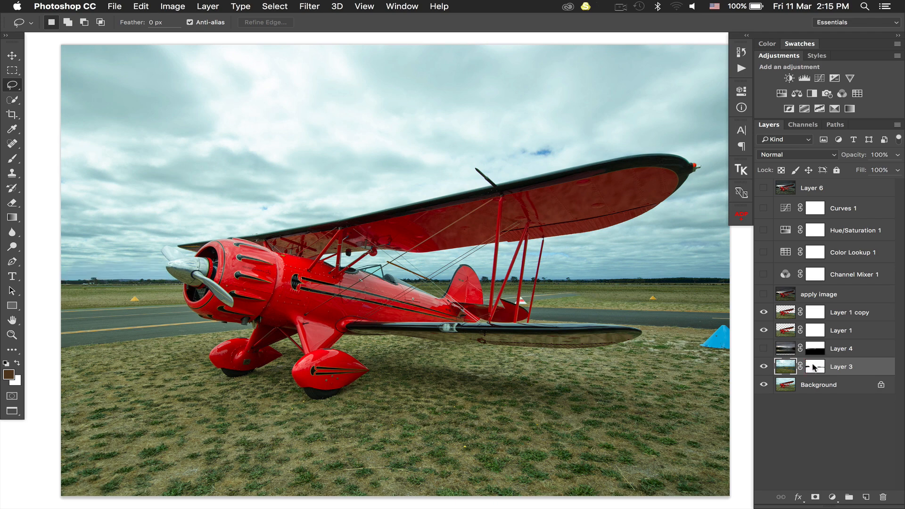
Toggle Layer 3's visibility for a before/after comparison, view its mask on its own, and return to the composite.
left_click(763, 366)
left_click(763, 366)
left_click(763, 366)
left_click(763, 366)
left_click(763, 366)
left_click(763, 366)
left_click(812, 367, "alt")
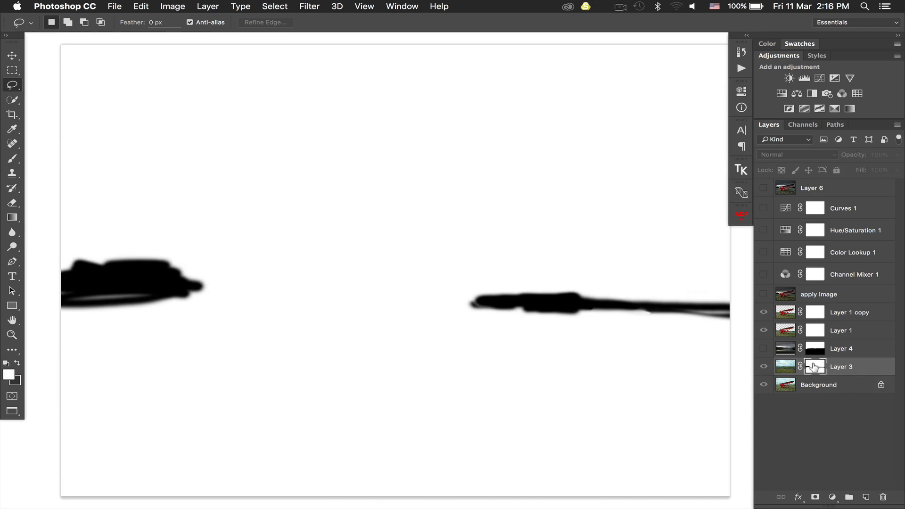
left_click(812, 367, "alt")
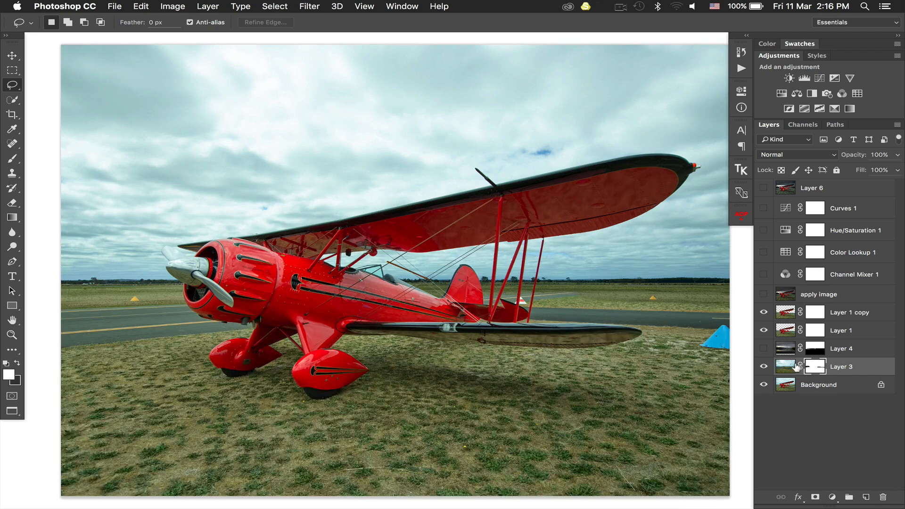
Compare the image with and without Layer 3, and make its image rather than its mask active with the Move tool.
left_click(763, 364)
left_click(763, 364)
left_click(777, 365)
key("v")
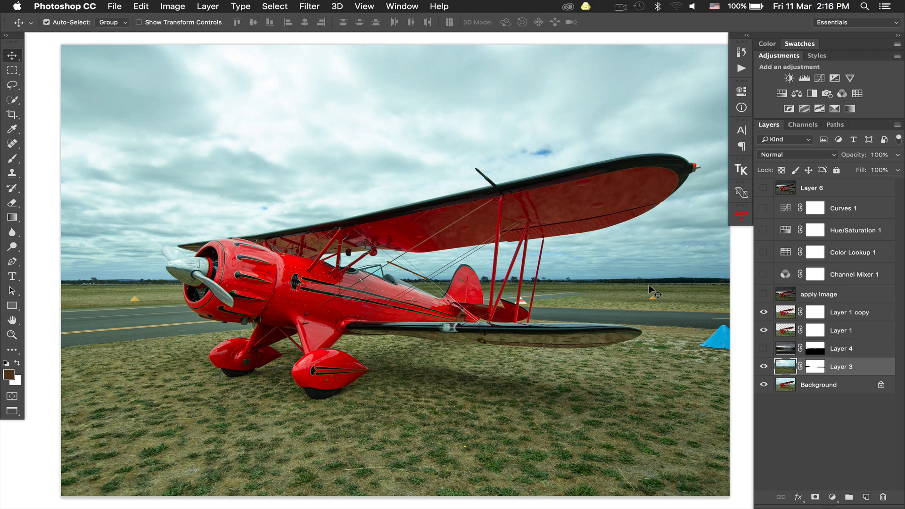
left_click_drag(648, 262, 628, 237)
Show the mountains on Layer 4, inspect that layer's mask on its own, and return to the composite.
left_click(759, 348)
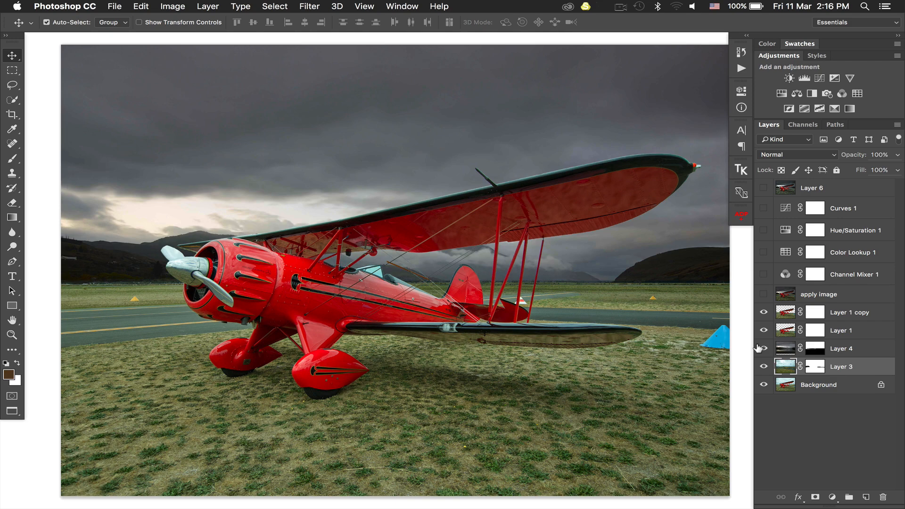
left_click(760, 349)
left_click(759, 348)
left_click(811, 344, "alt")
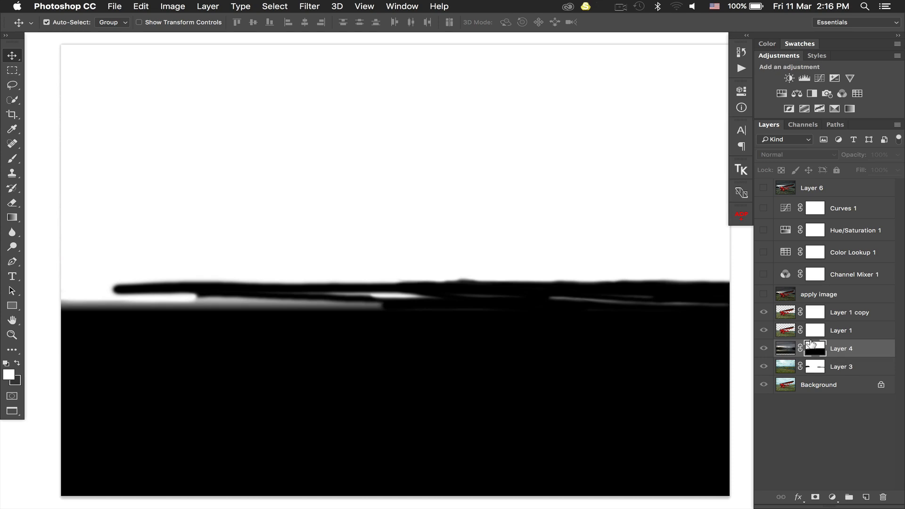
left_click(811, 345, "alt")
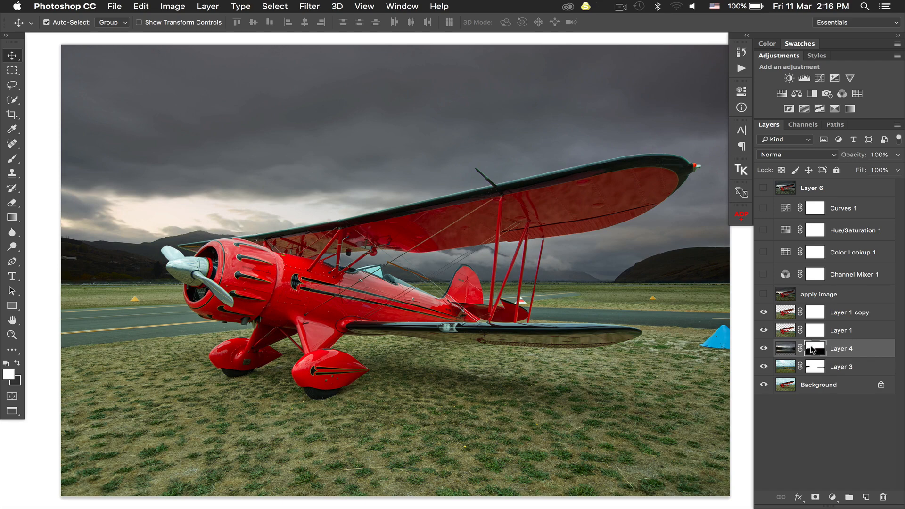
Disable Layer 4's mask to compare the mountains' lower edge, and re-enable it.
left_click(808, 346, "shift")
left_click(808, 346, "shift")
left_click(809, 346, "shift")
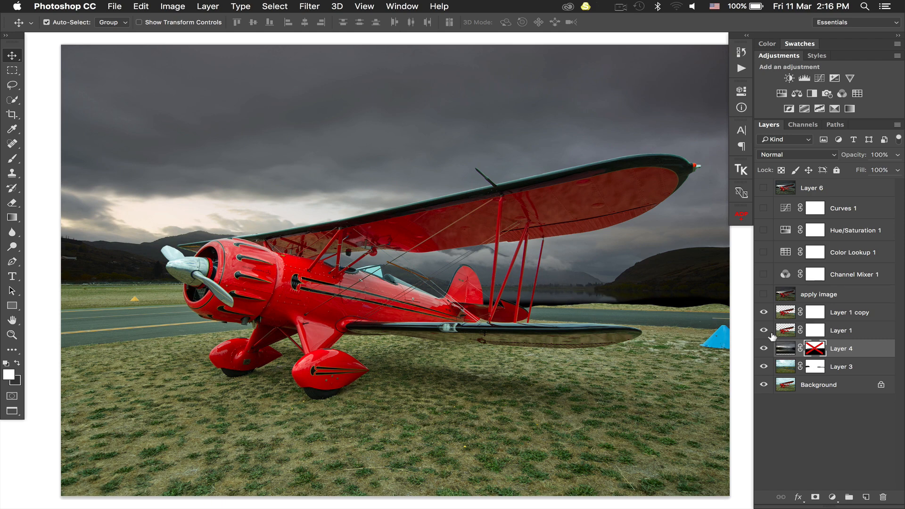
left_click(813, 348, "shift")
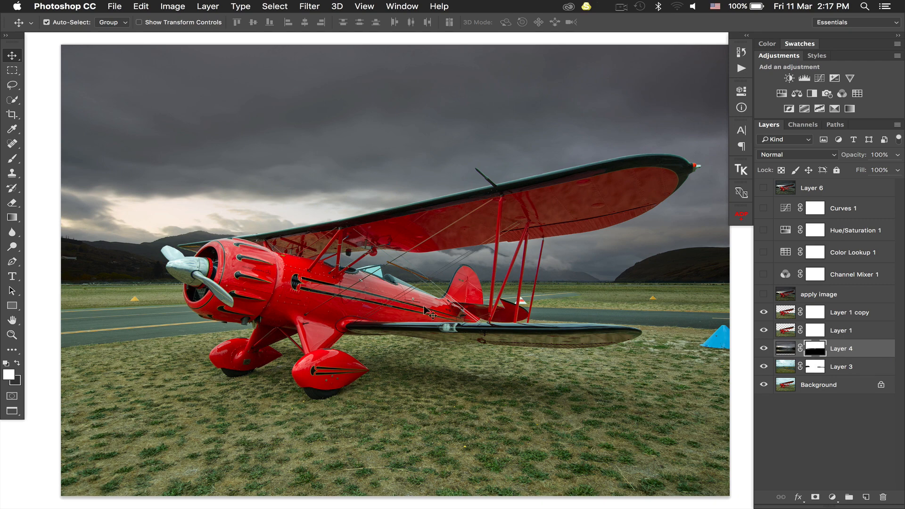
Stamp all visible layers into a new merged layer directly above Layer 1 copy.
left_click(840, 310)
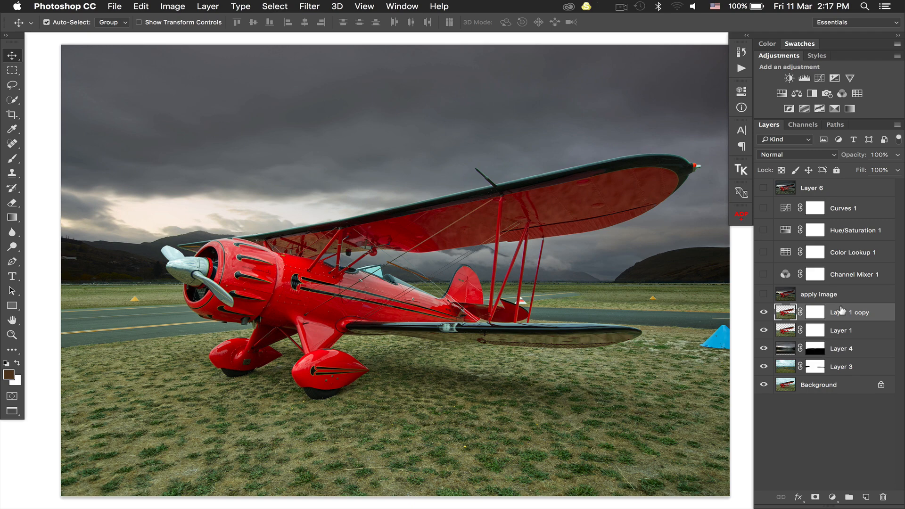
key("super+alt+shift+e")
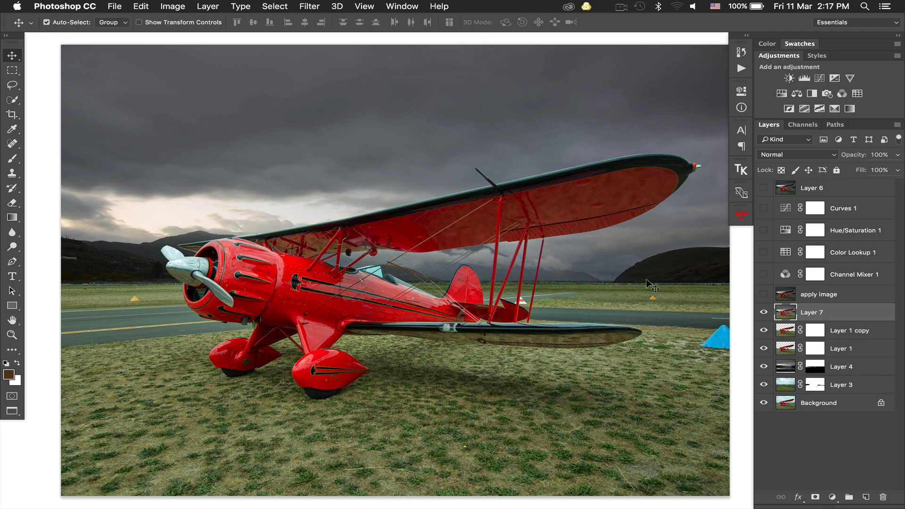
Start Apply Image on the merged layer with the Red source channel.
left_click(173, 6)
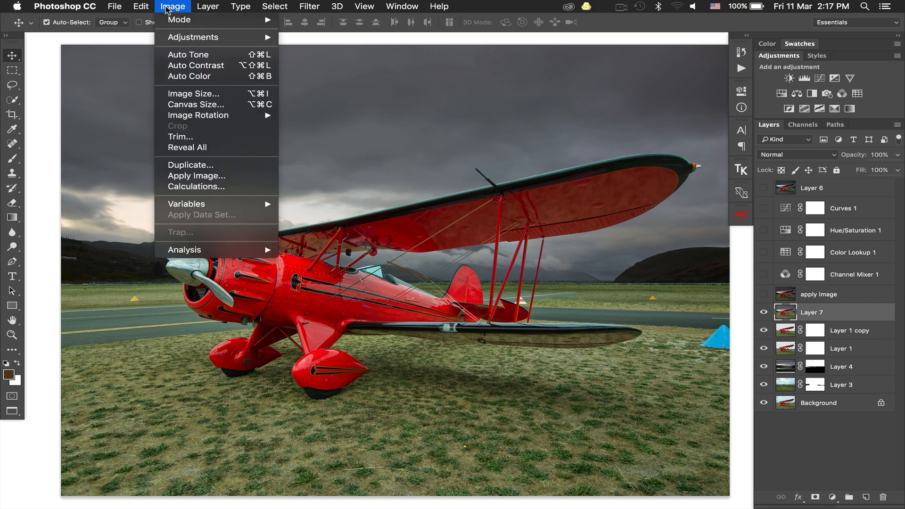
left_click(184, 179)
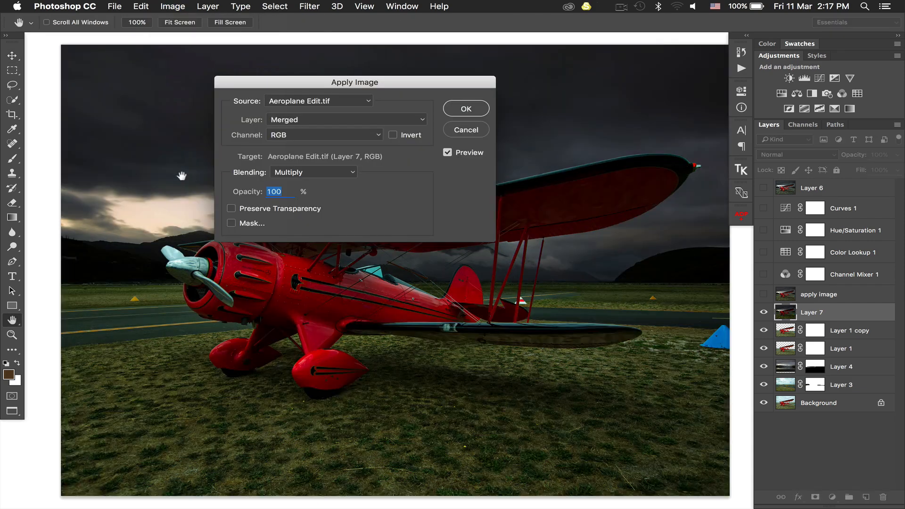
left_click(288, 136)
left_click(290, 144)
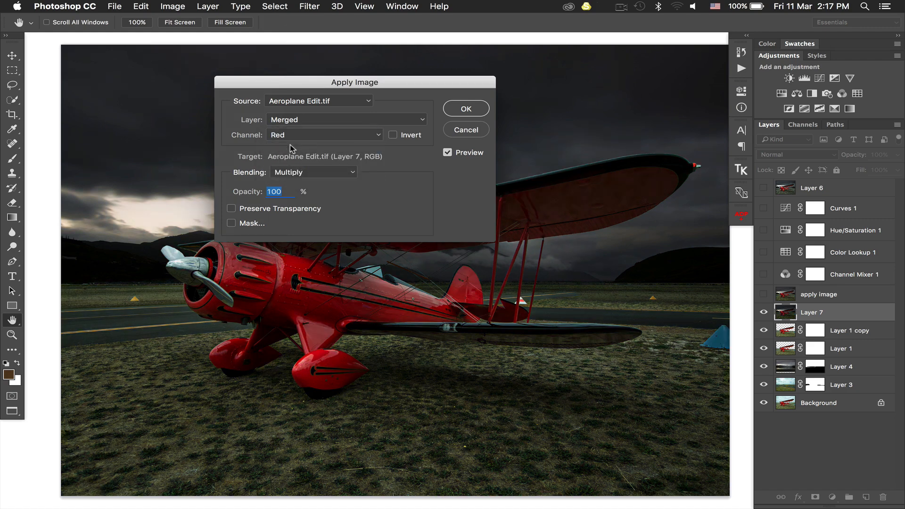
Add a mask to the Apply Image settings using Aeroplane Edit.tif's inverted Red channel, and move the dialog off the propeller and sky.
left_click(231, 224)
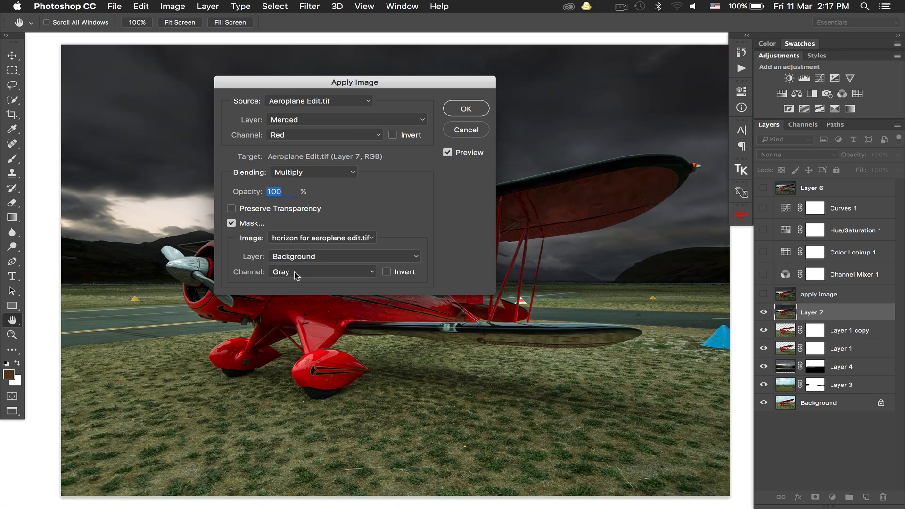
left_click(301, 272)
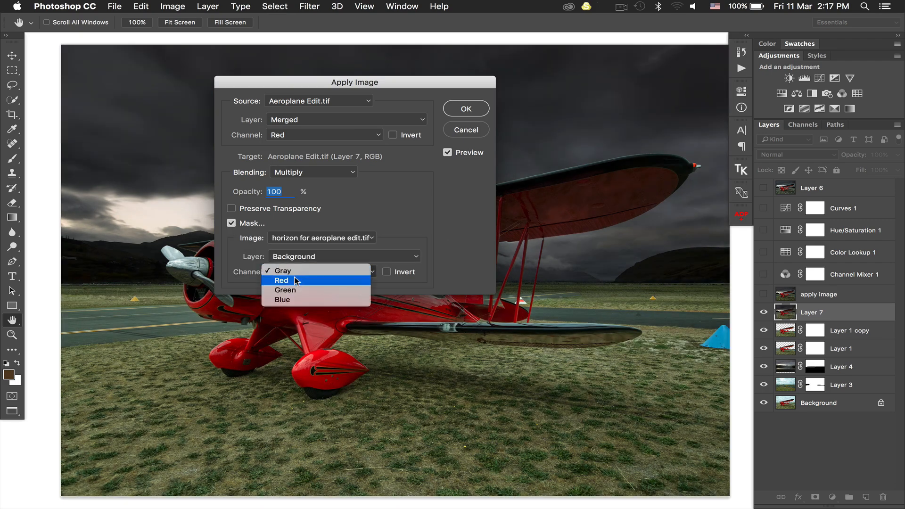
left_click(302, 281)
left_click(387, 272)
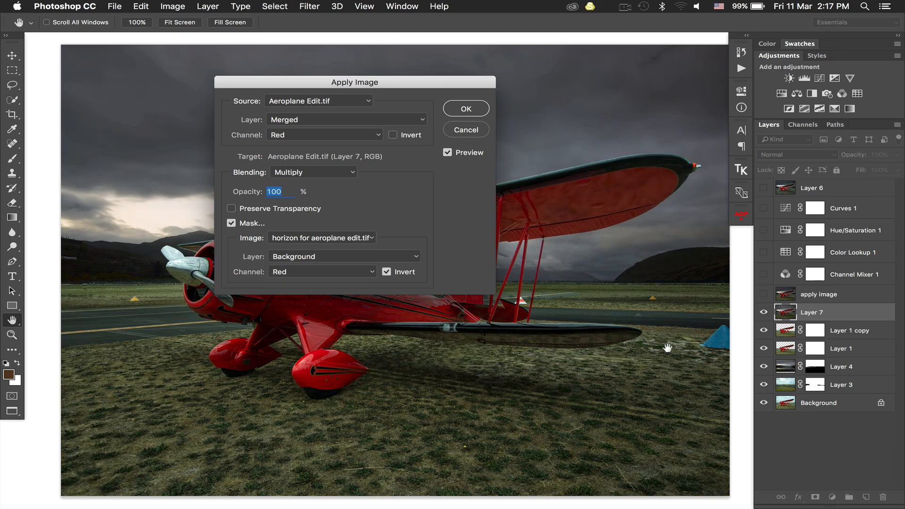
left_click(333, 239)
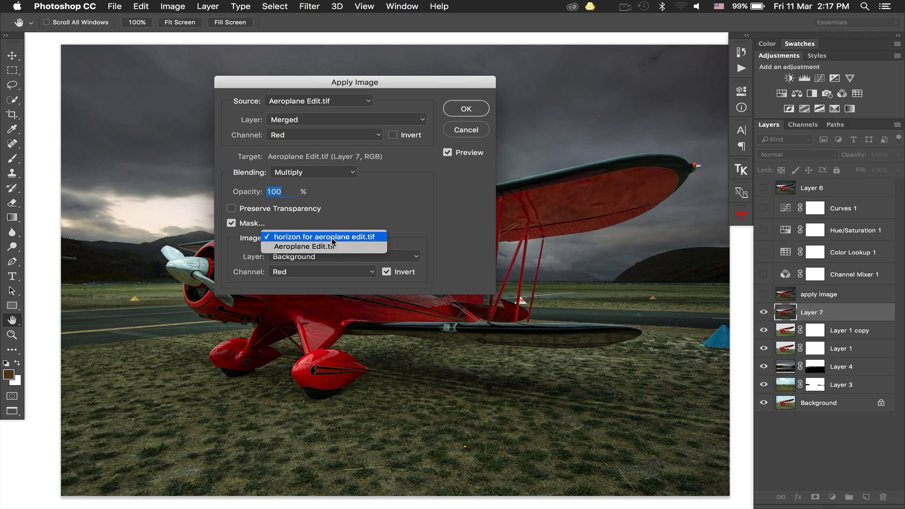
left_click(329, 246)
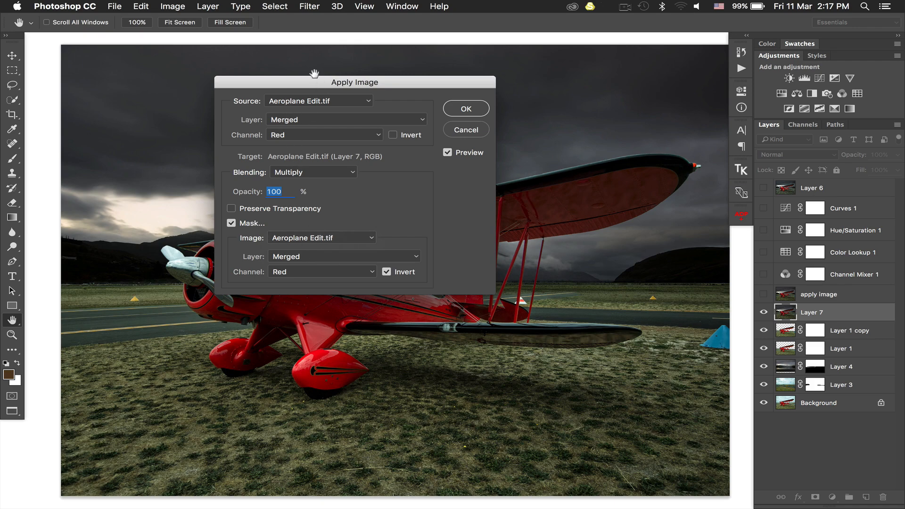
left_click_drag(314, 82, 549, 66)
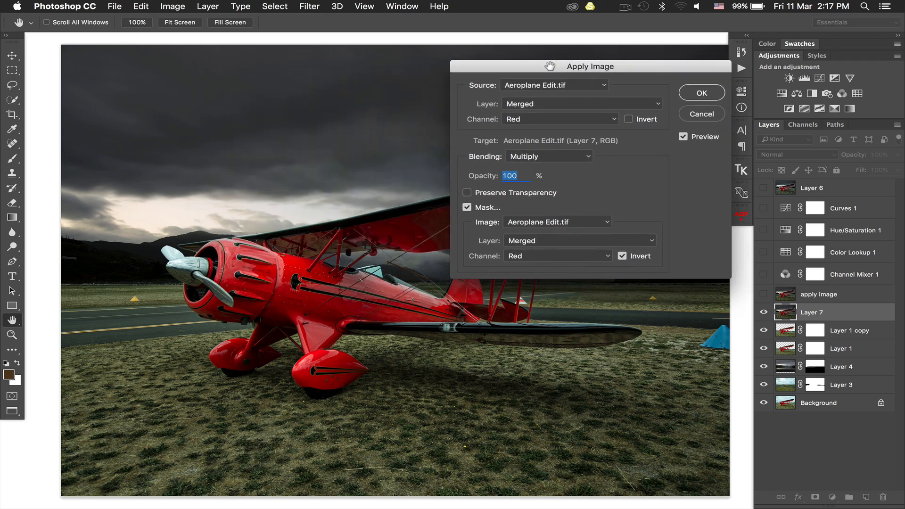
Compare the Apply Image preview off and on, cancel the dialog, and delete the stamped Layer 7.
left_click(683, 137)
left_click(682, 137)
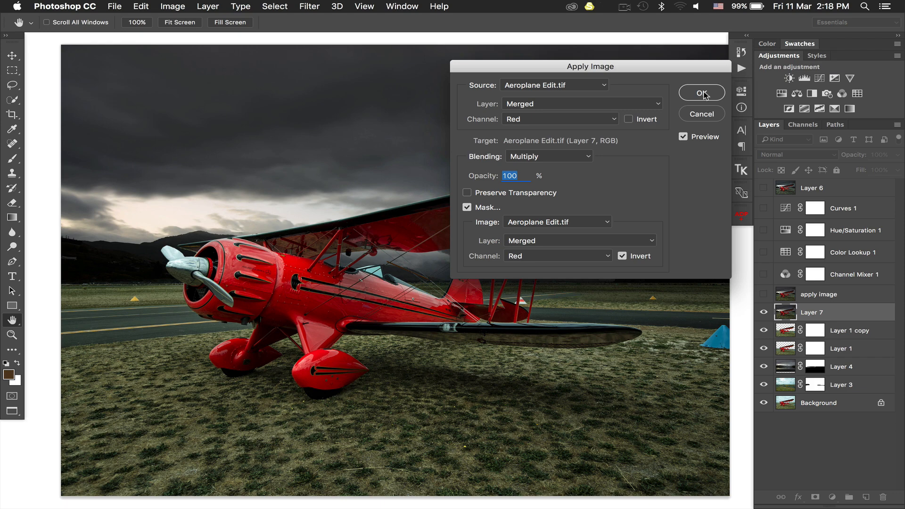
left_click(702, 115)
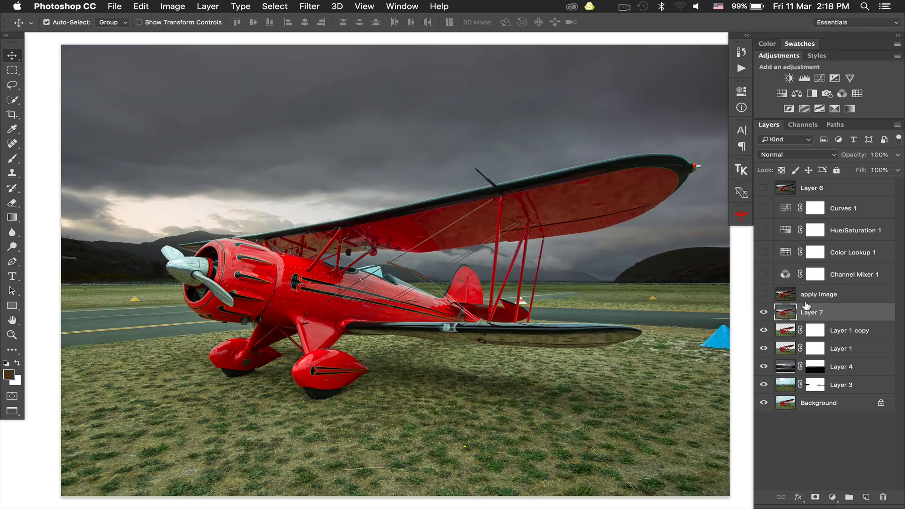
key("Delete")
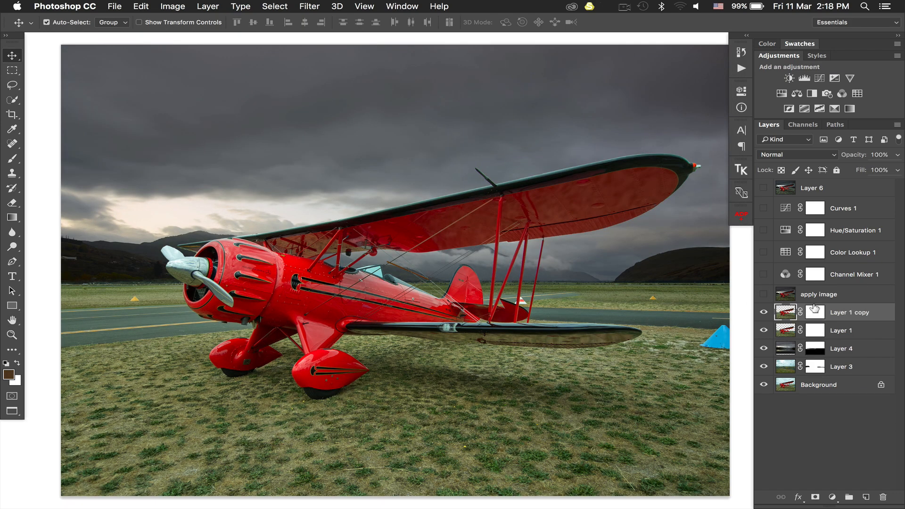
Show and select the prepared apply image layer, and briefly preview the Channel Mixer 1 layer above it.
left_click(762, 293)
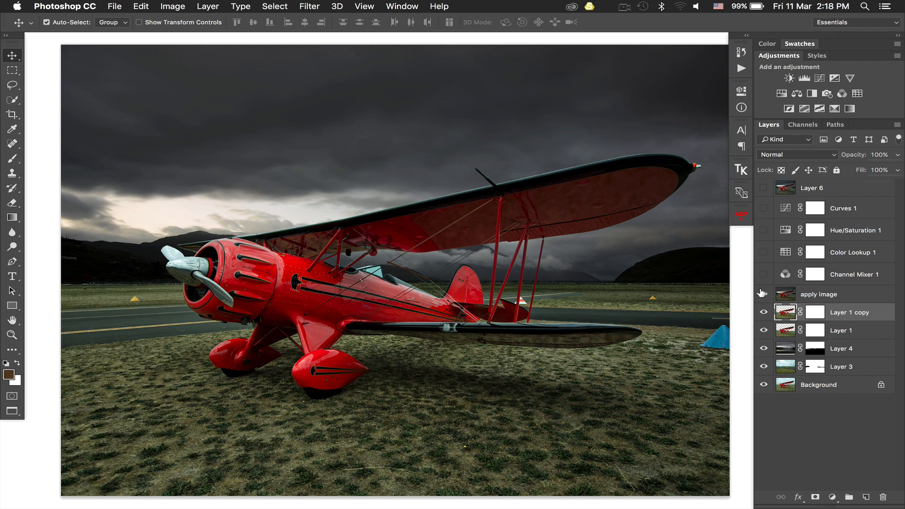
left_click(803, 293)
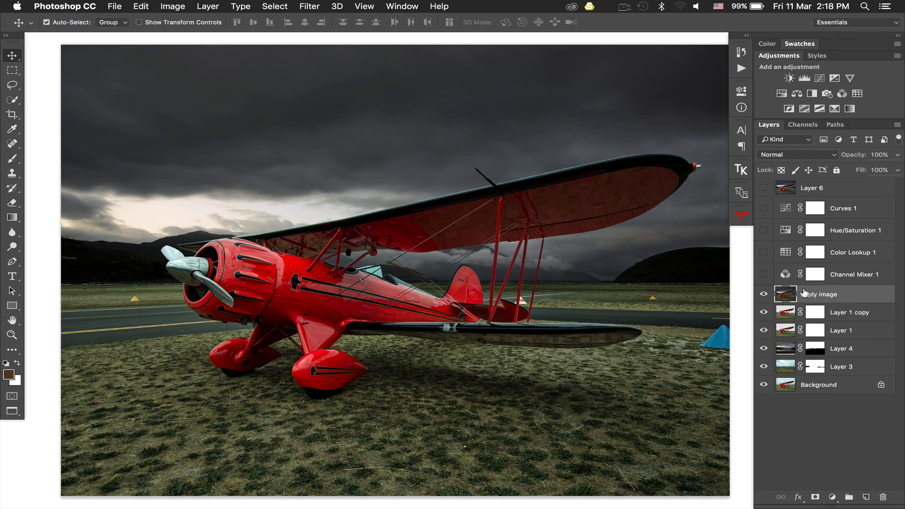
left_click(761, 274)
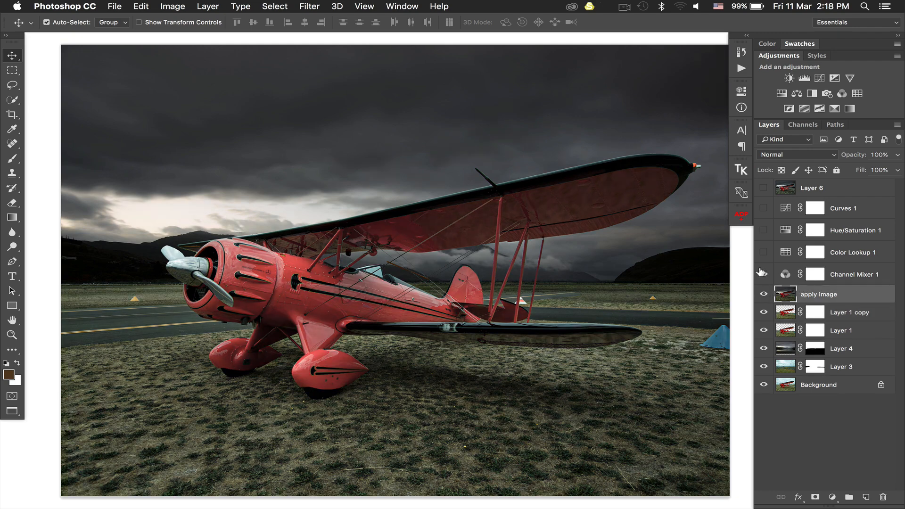
left_click(761, 274)
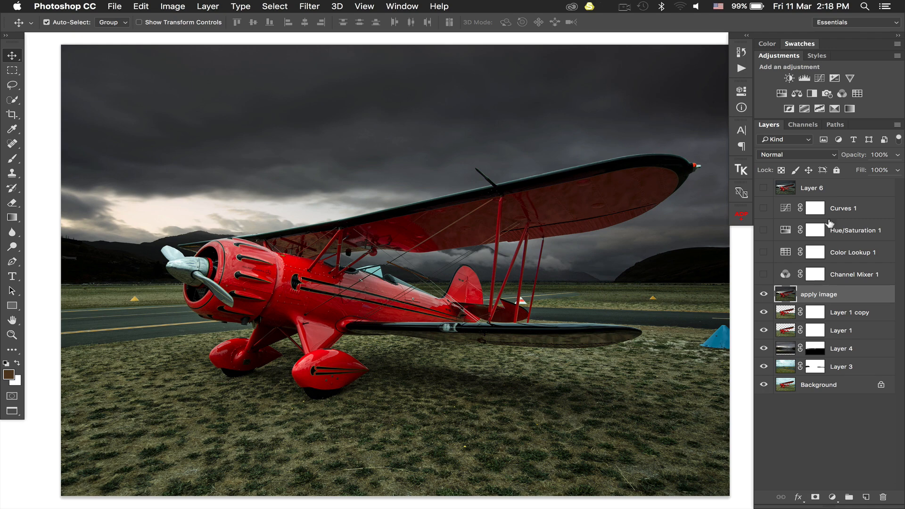
Try a Channel Mixer with the Black & White with Red Filter preset at 33% opacity above the apply image layer, and delete it.
left_click(842, 94)
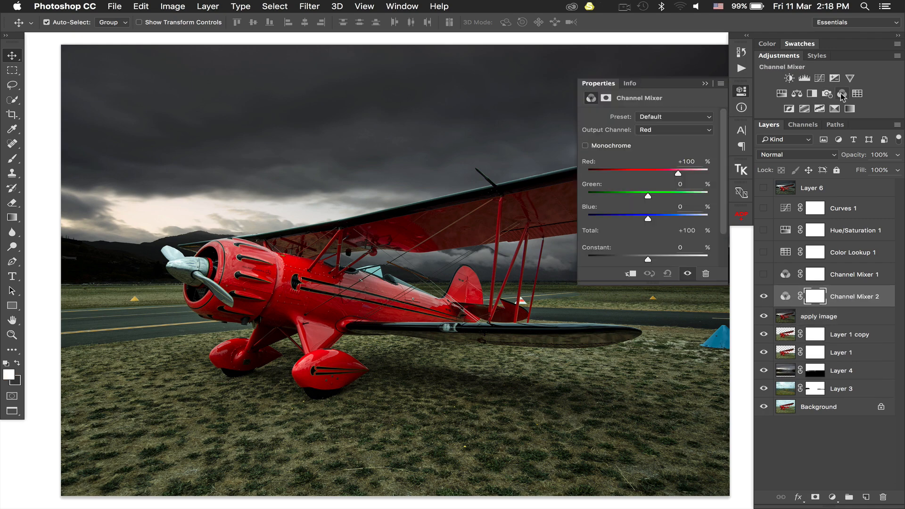
left_click(648, 117)
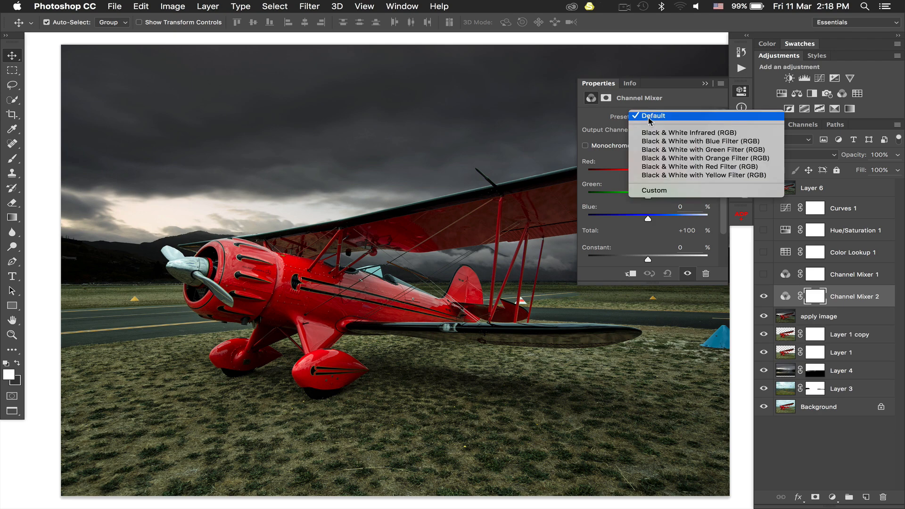
left_click(656, 173)
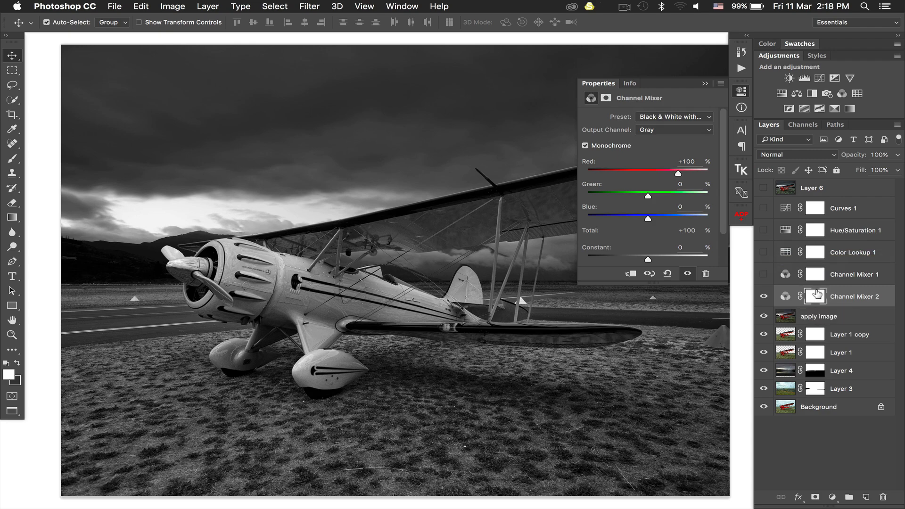
left_click_drag(853, 155, 790, 153)
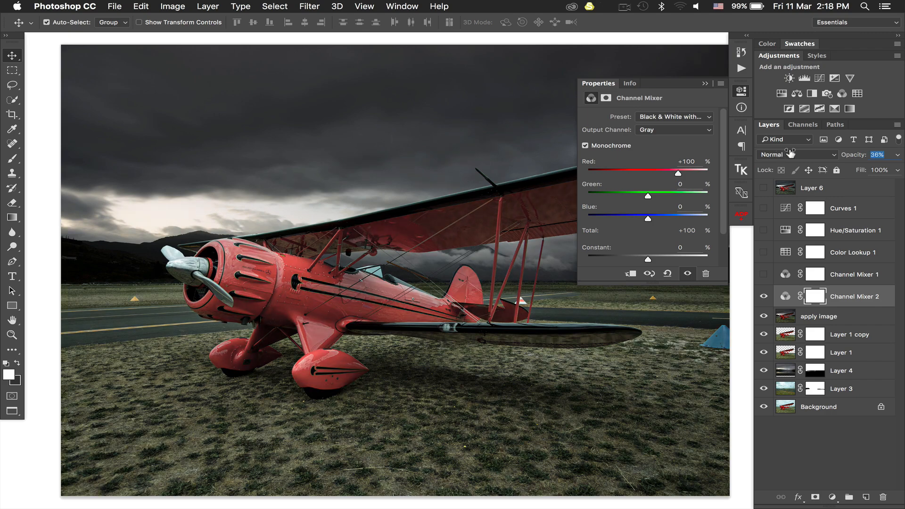
left_click_drag(790, 153, 792, 156)
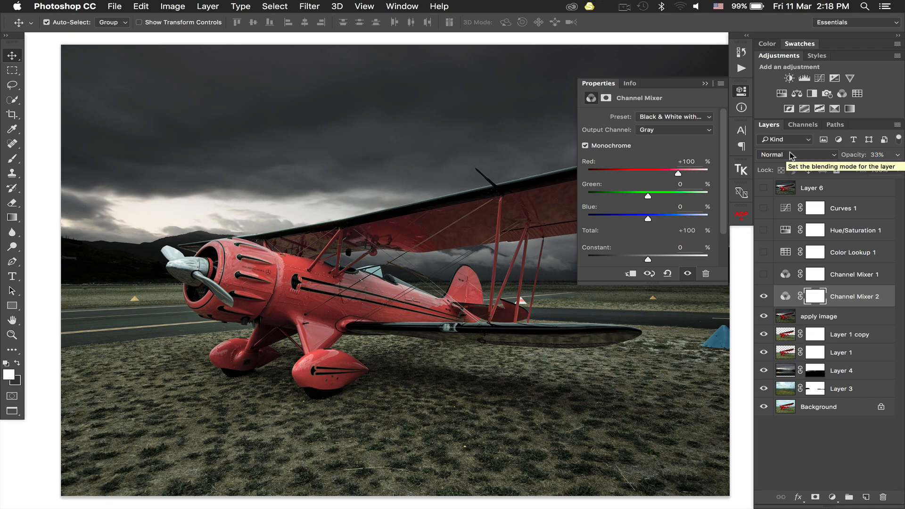
left_click(845, 296)
key("Delete")
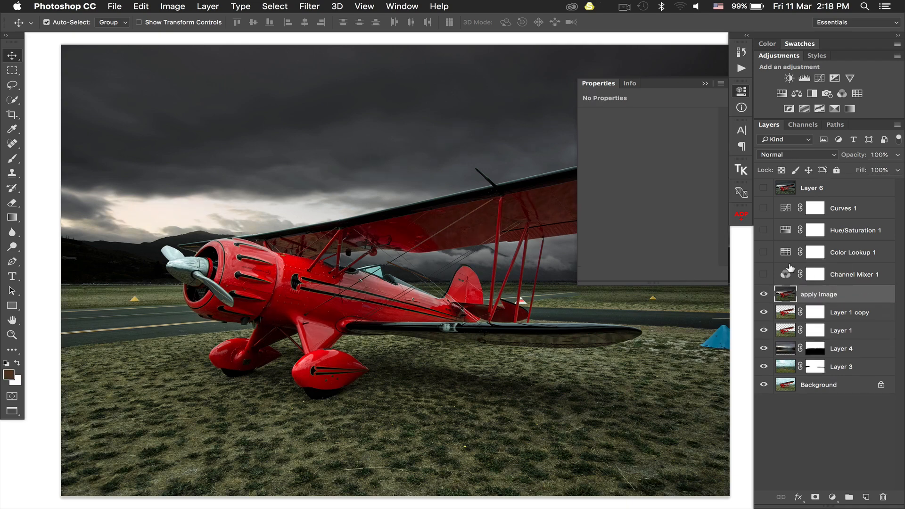
Show the existing Channel Mixer 1 layer, collapse the adjustment properties, and make that layer active.
left_click(760, 274)
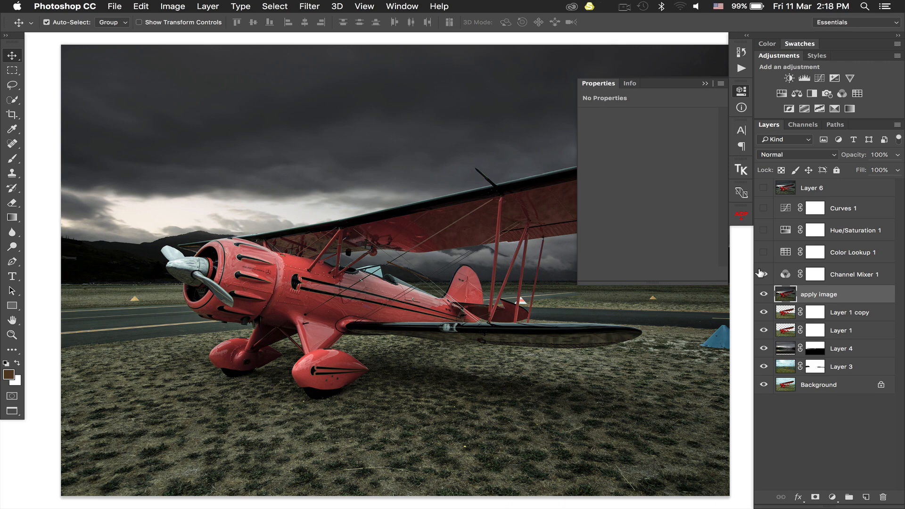
left_click(703, 83)
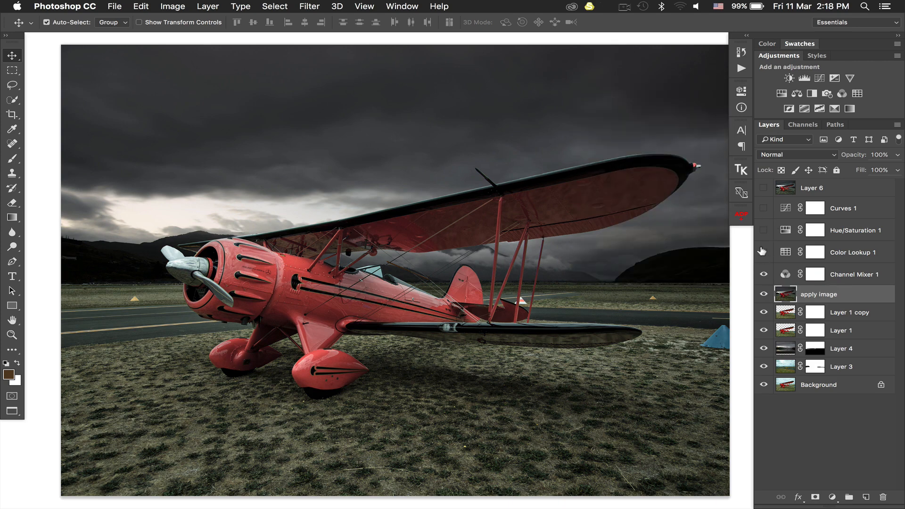
left_click(835, 270)
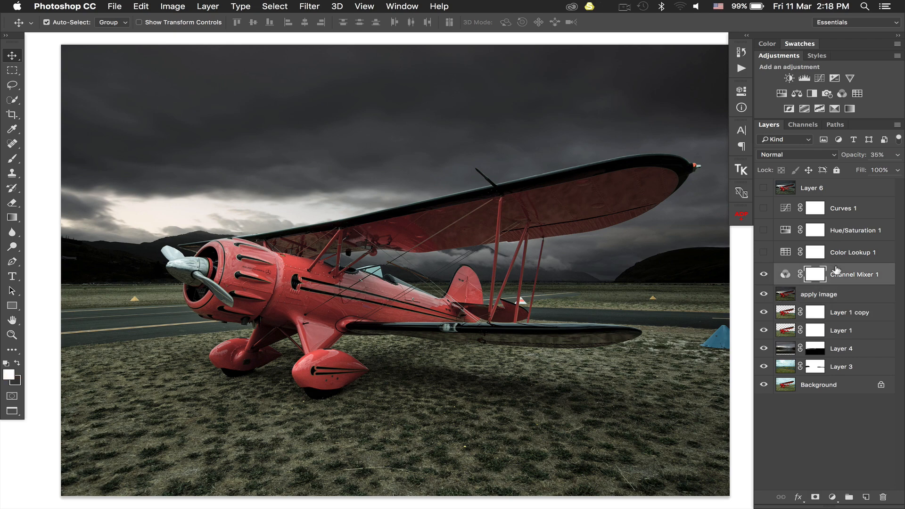
Try a Color Lookup adjustment with the FuturisticBleak.3DL file at reduced opacity above Channel Mixer 1, and delete it.
left_click(856, 94)
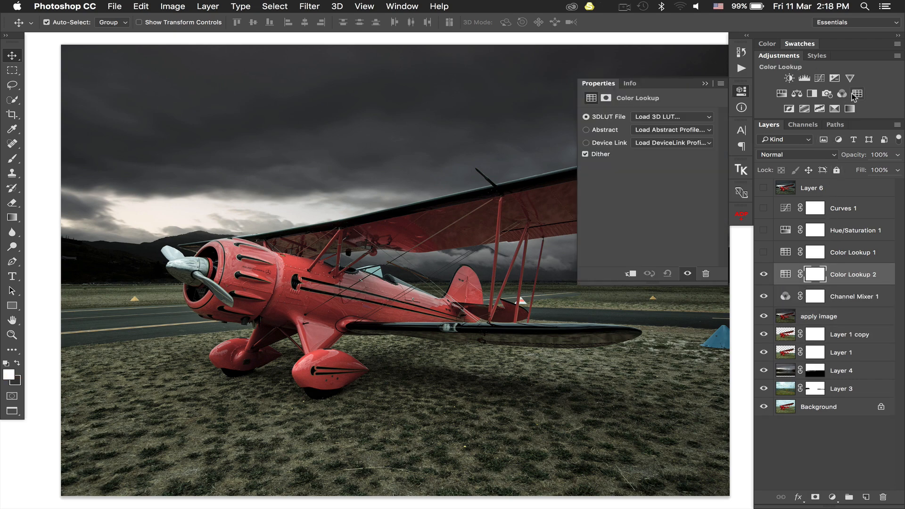
left_click(656, 118)
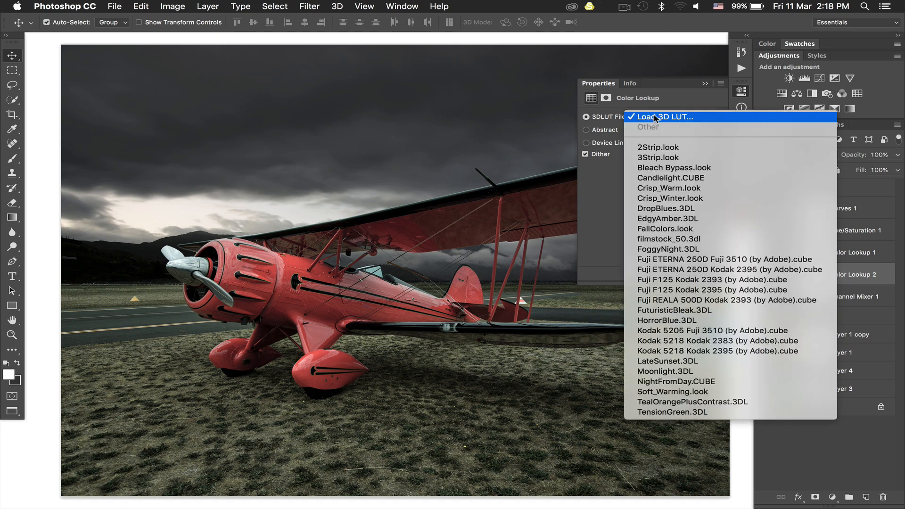
left_click(654, 310)
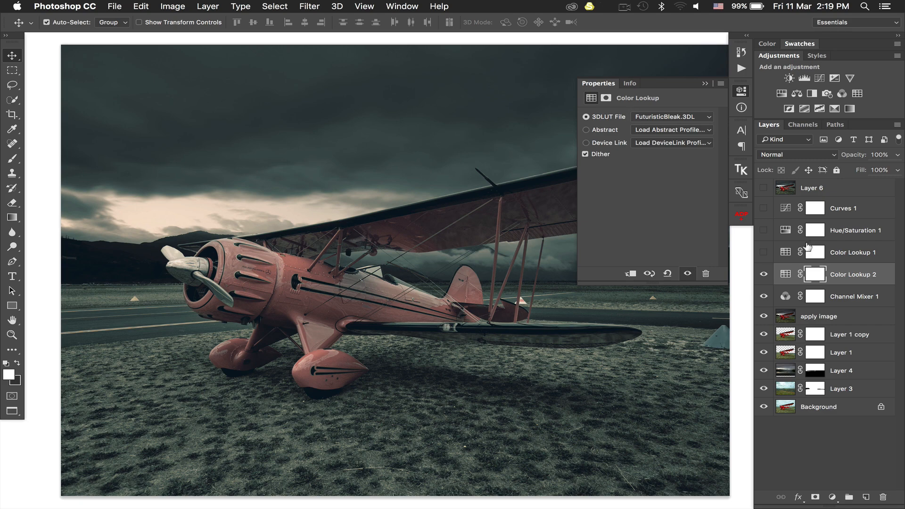
left_click_drag(853, 157, 785, 156)
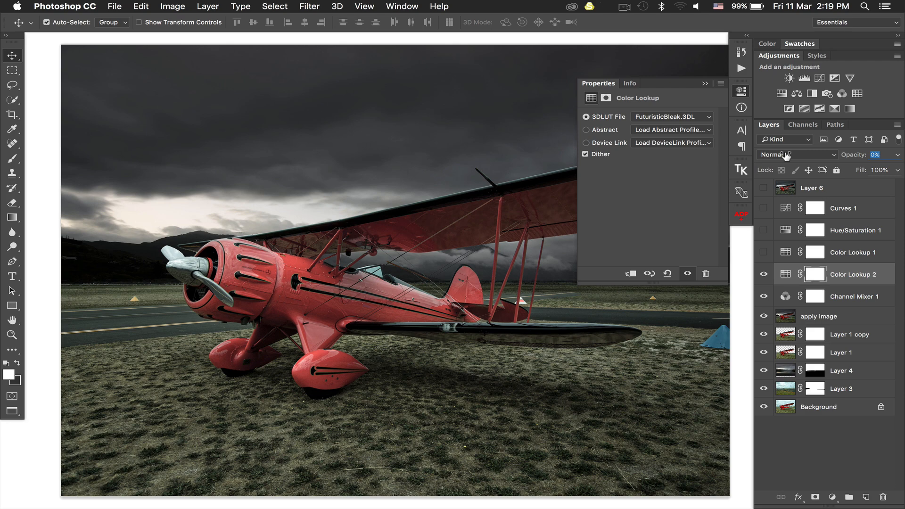
left_click_drag(785, 156, 802, 158)
key("Delete")
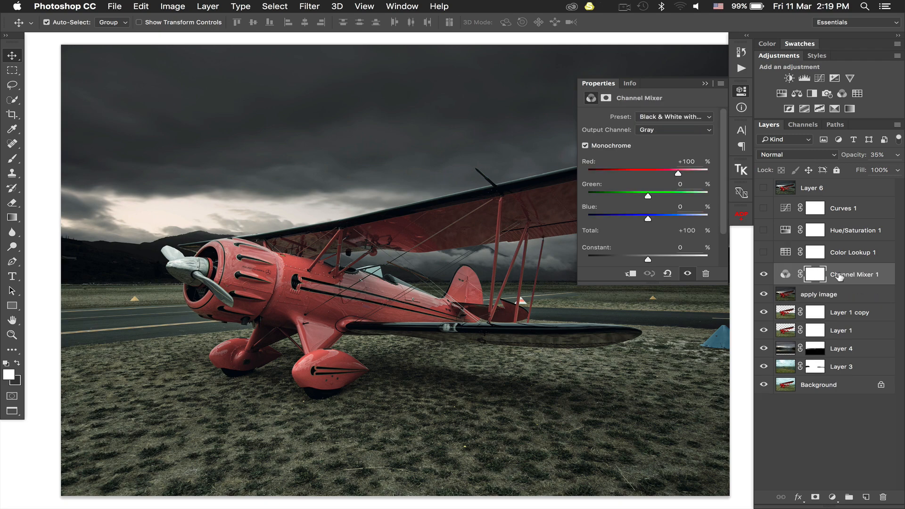
Show the existing Color Lookup 1 layer and make it active.
left_click(763, 251)
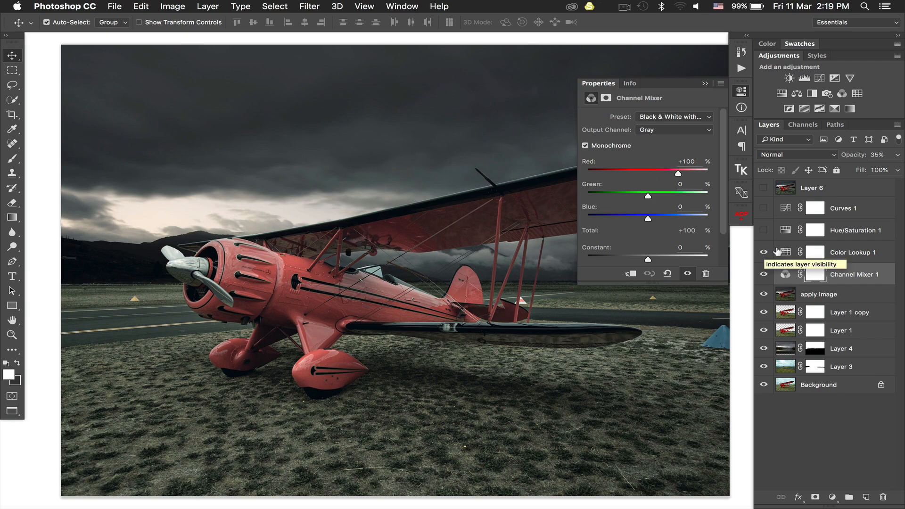
left_click(837, 252)
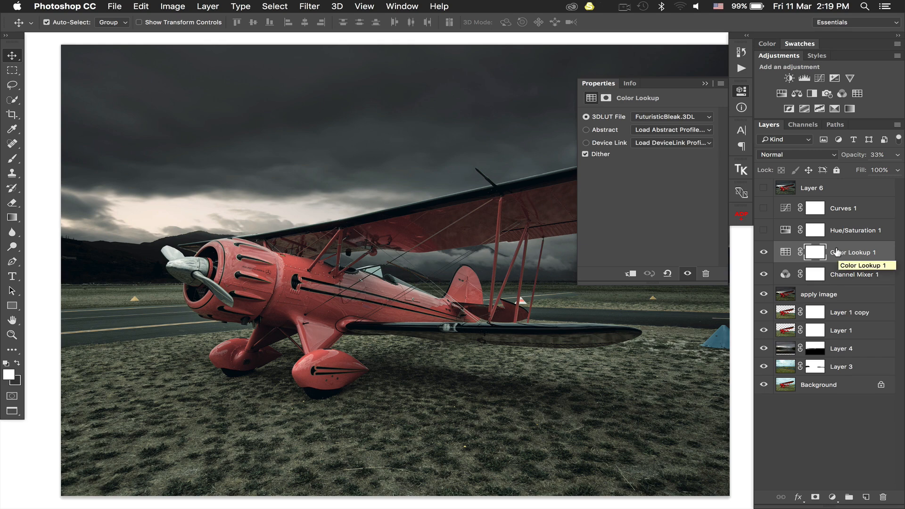
Try a Hue/Saturation adjustment that raises the Reds saturation to +48 by sampling the plane's body, and delete it.
left_click(781, 94)
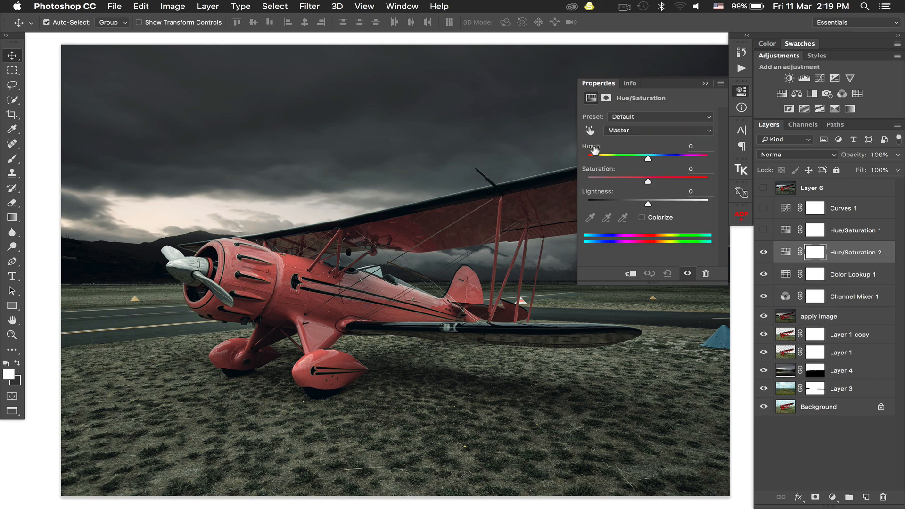
left_click(589, 131)
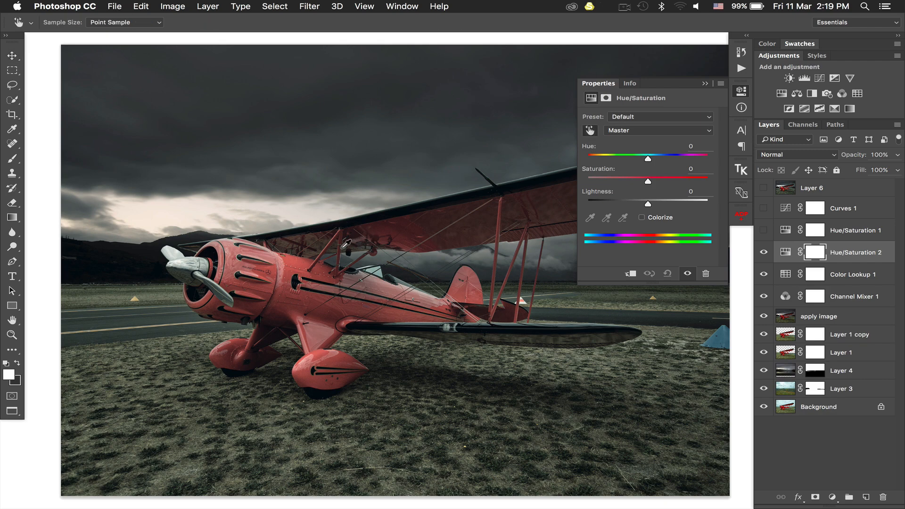
left_click_drag(301, 265, 329, 268)
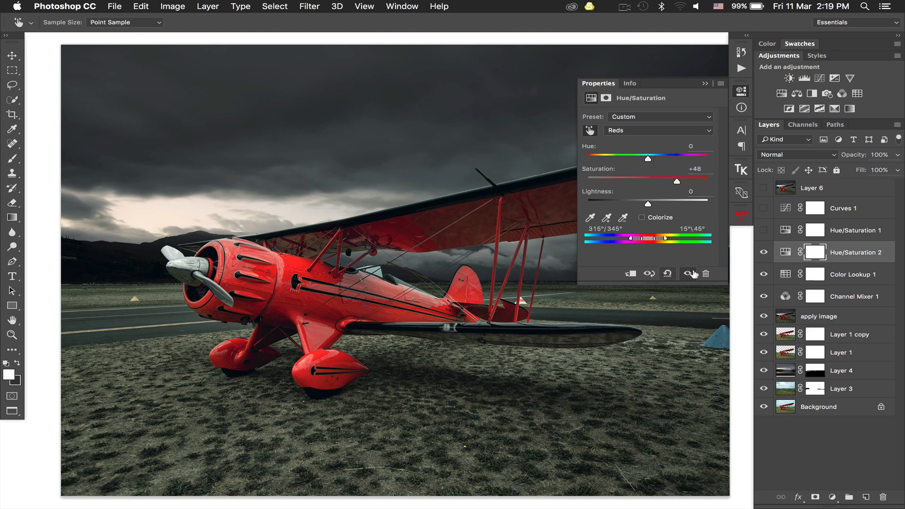
key("v")
key("BackSpace")
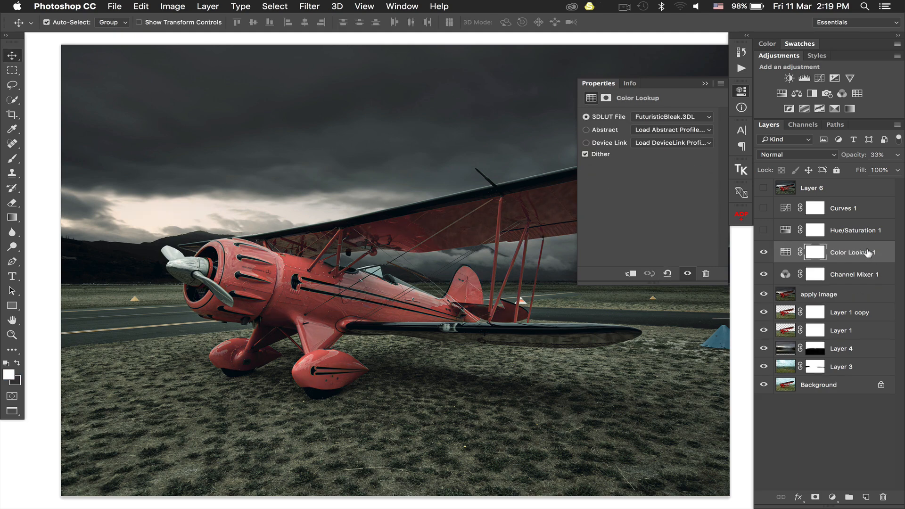
Show the existing Hue/Saturation 1 layer and make it active.
left_click(757, 230)
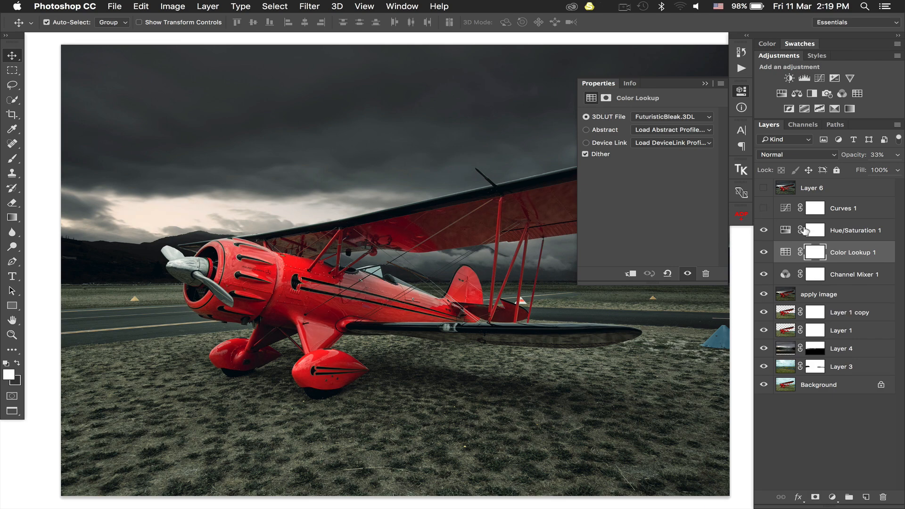
left_click(834, 229)
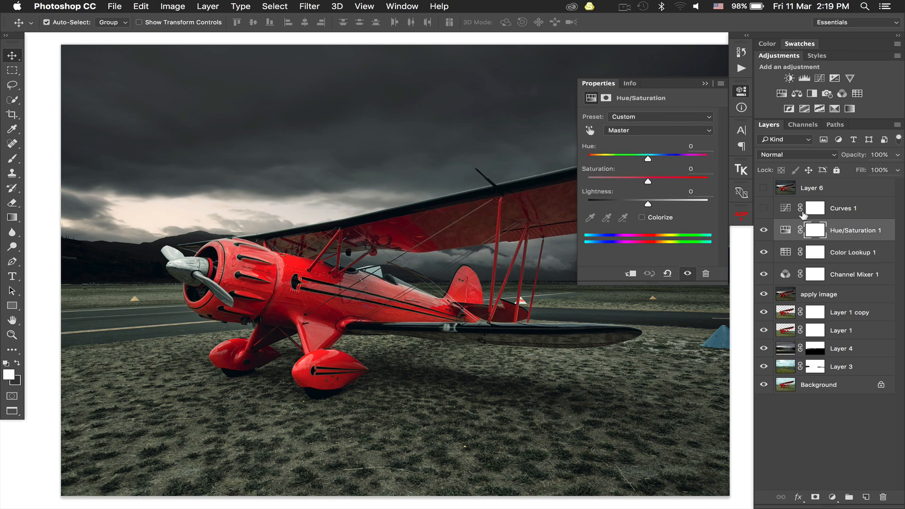
Add a Curves adjustment above Hue/Saturation 1, compare its auto color correction algorithms, and apply Enhance Per Channel Contrast.
left_click(819, 79)
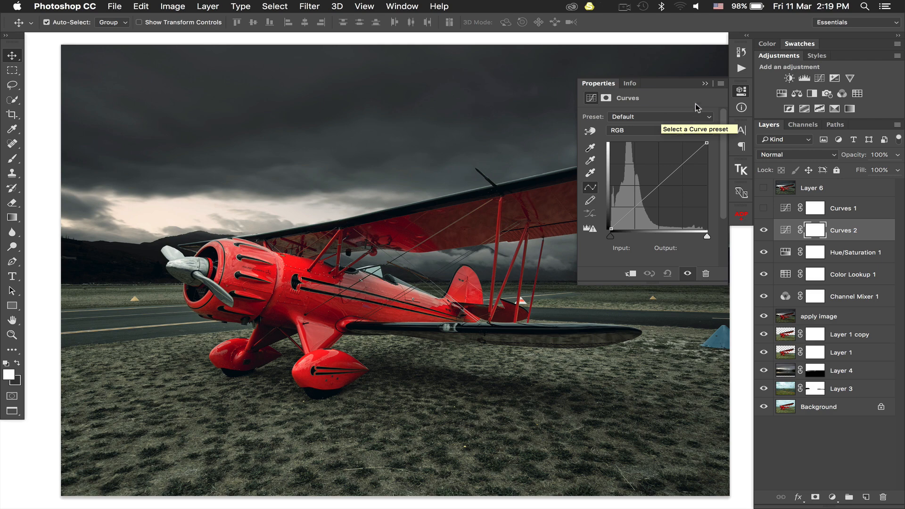
left_click(697, 130, "alt")
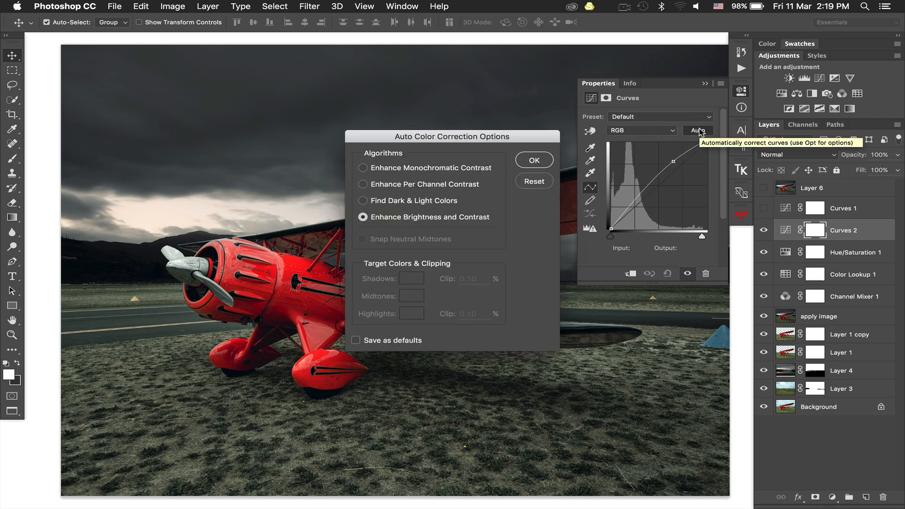
left_click_drag(429, 142, 589, 170)
left_click(524, 229)
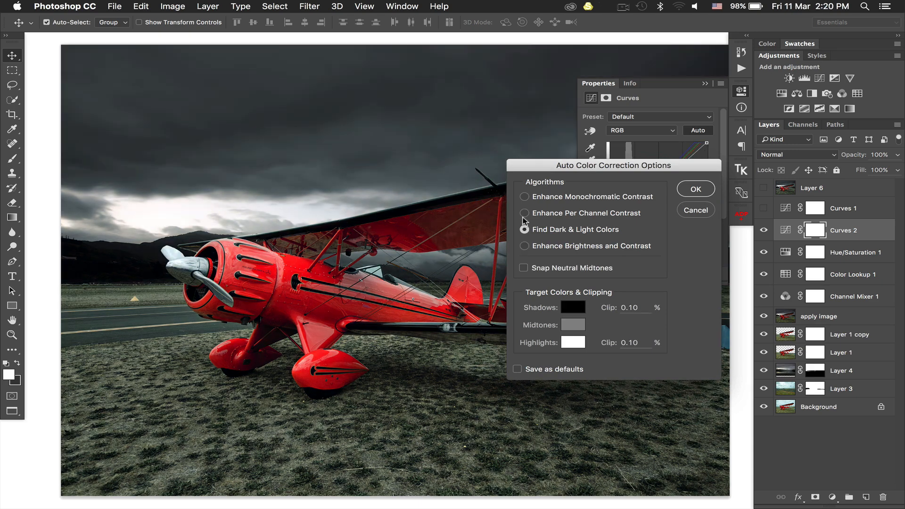
left_click(524, 197)
left_click(524, 268)
left_click(523, 213)
left_click(524, 230)
left_click(524, 268)
left_click(524, 213)
left_click(679, 189)
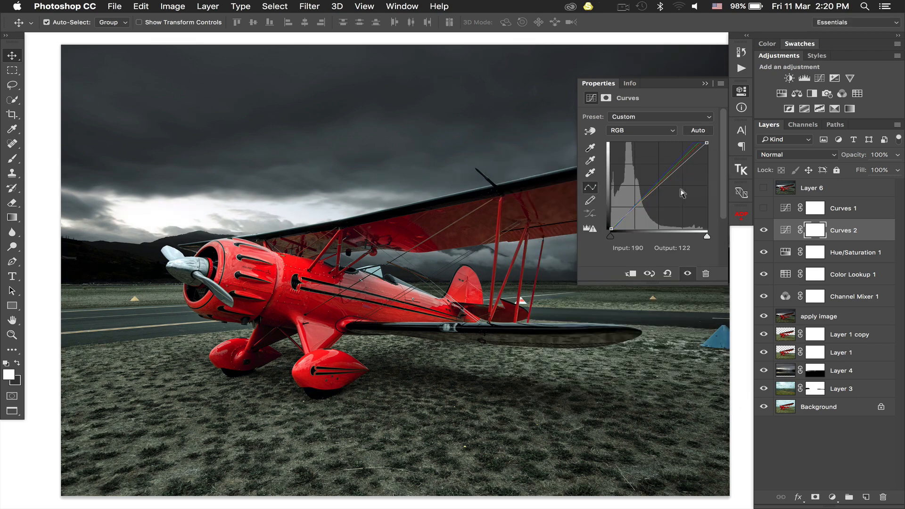
Compare the image with and without the Curves 2 adjustment, and delete that layer.
left_click(762, 229)
left_click(763, 229)
left_click(763, 229)
left_click(762, 229)
left_click(763, 229)
left_click(763, 229)
left_click(763, 229)
left_click(763, 229)
left_click(762, 229)
left_click(763, 229)
left_click(834, 224)
key("BackSpace")
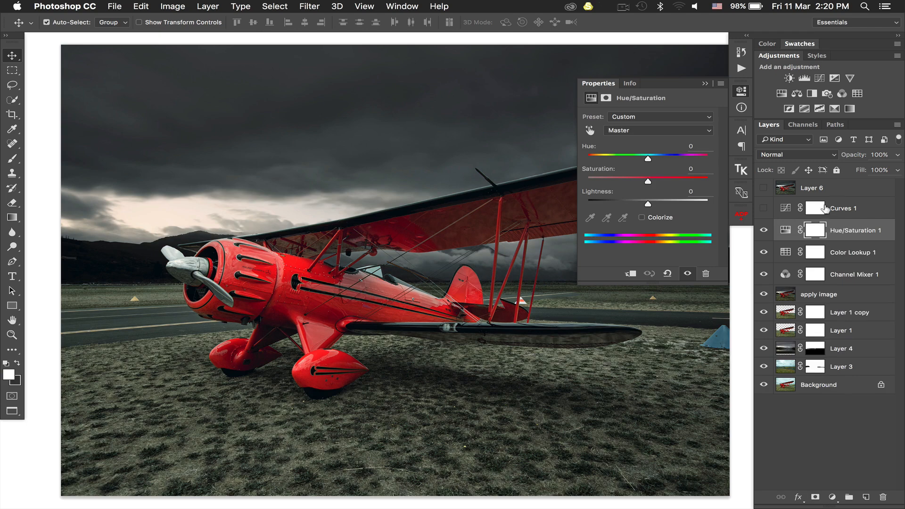
Select the existing Curves 1 layer and make it visible.
left_click(836, 206)
left_click(762, 208)
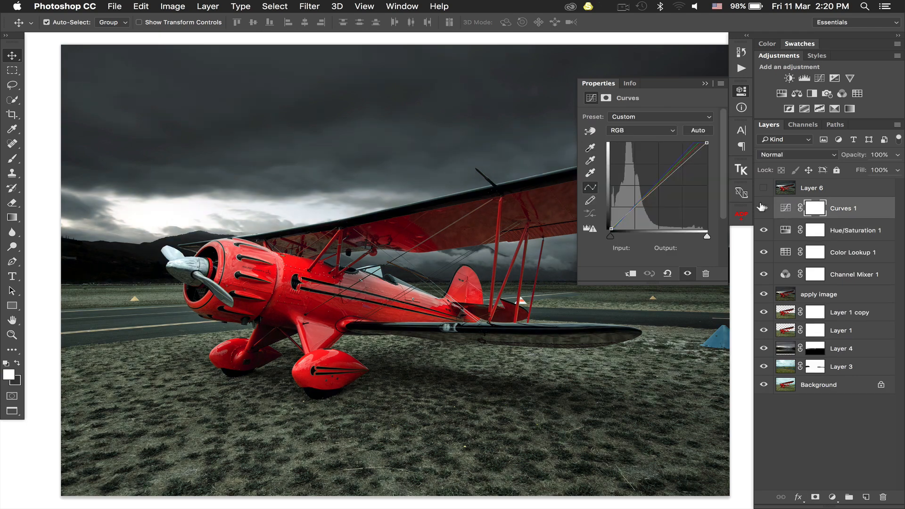
Stamp all visible layers into a new merged layer above Curves 1 and collapse the adjustment properties.
left_click(841, 201)
key("super+alt+shift+e")
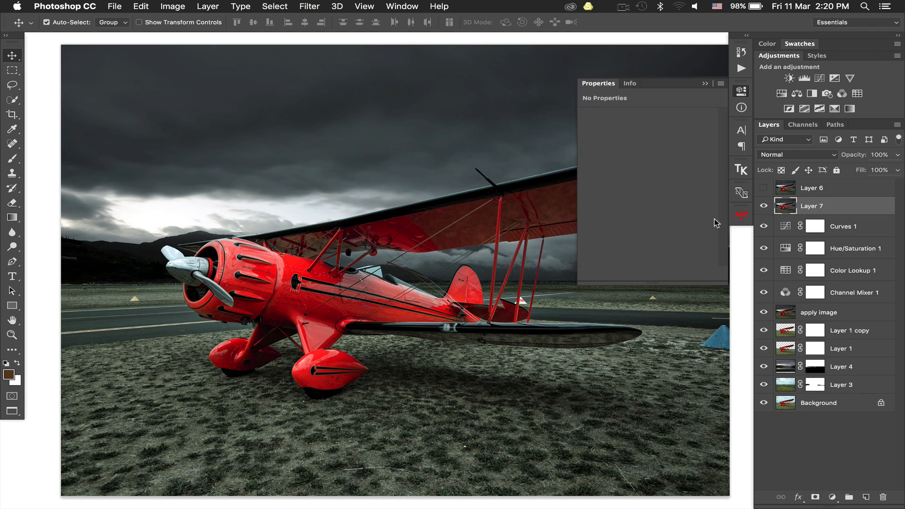
left_click(704, 84)
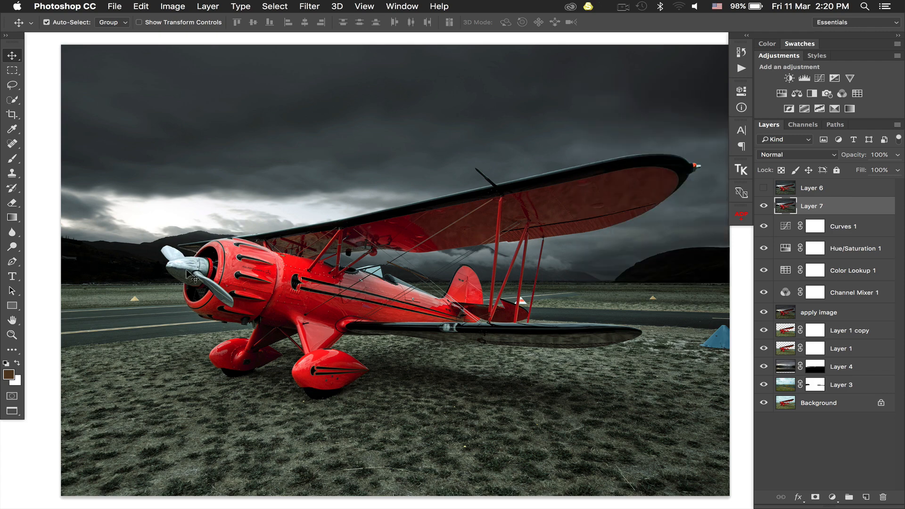
Examine the merged image close up, from the propeller and engine along the fuselage to the tail and upper wing tip.
key("super+plus")
key("super+plus")
key("super+plus")
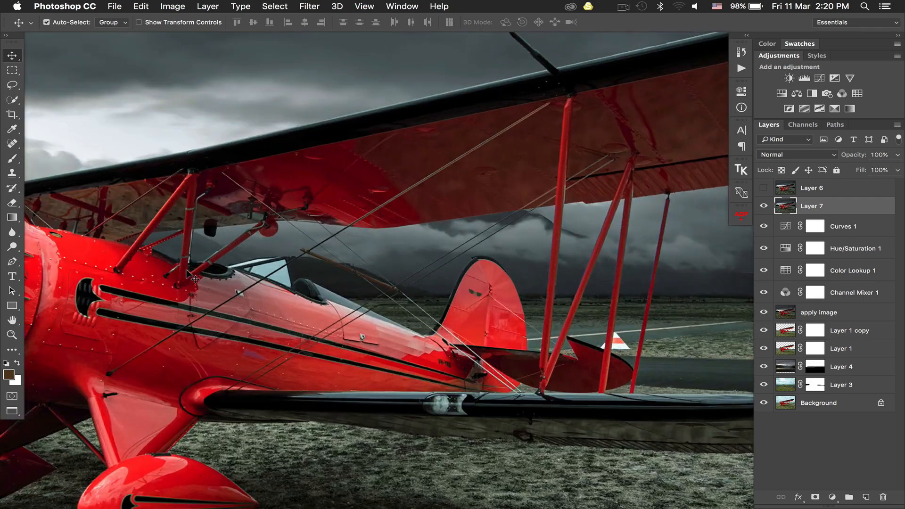
key("super+minus")
key("super+minus")
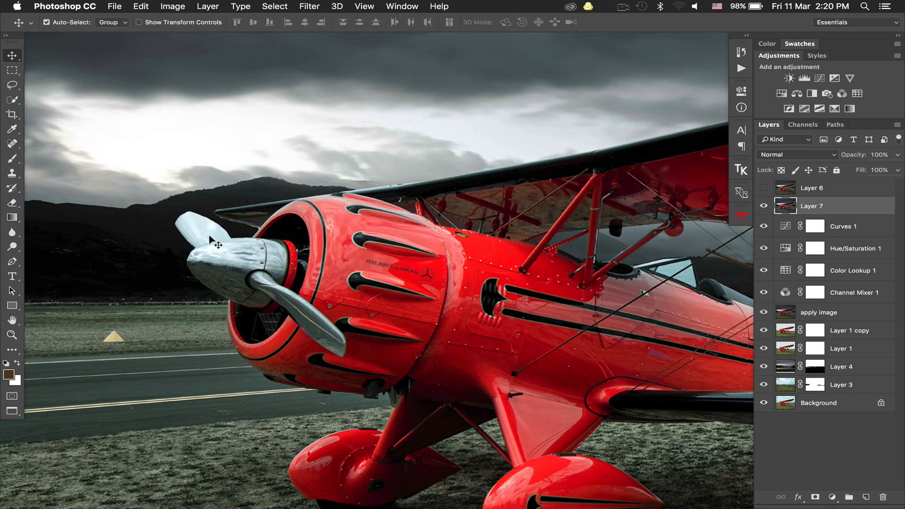
scroll(332, 230, "right", 5)
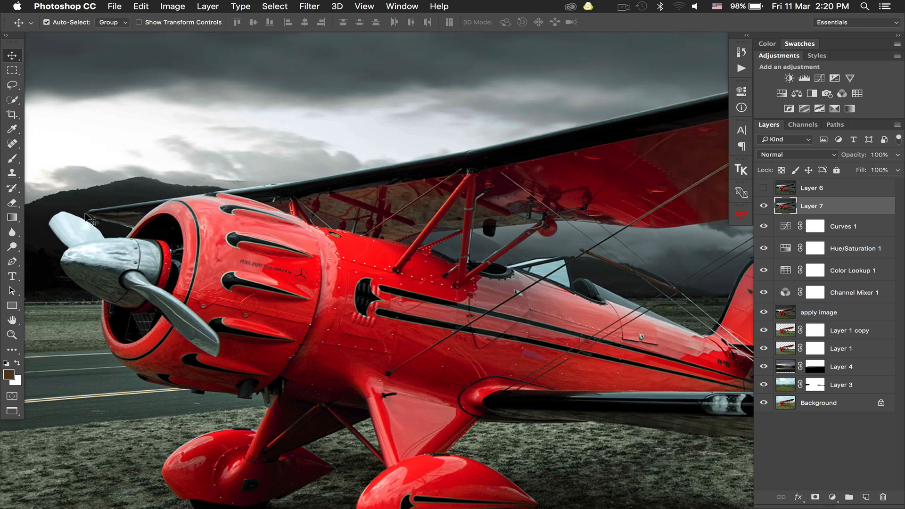
scroll(293, 233, "right", 3)
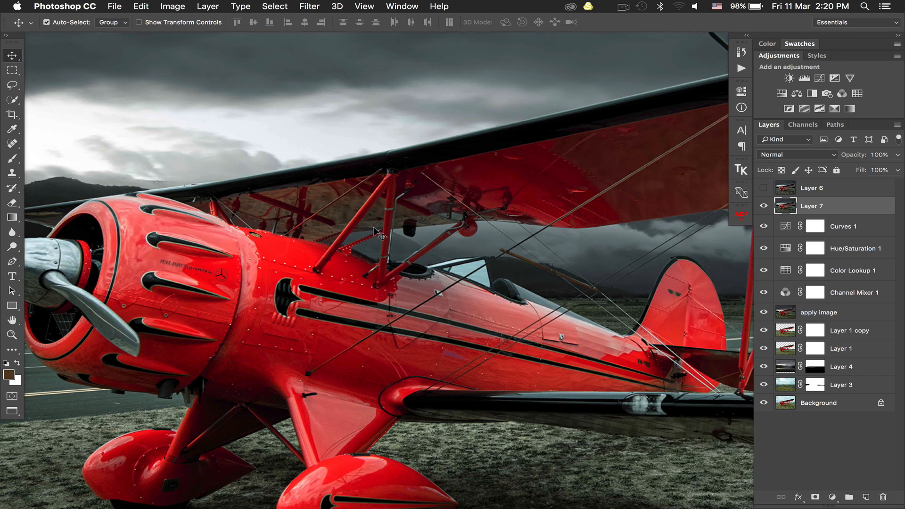
scroll(443, 265, "right", 6)
scroll(443, 266, "right", 10)
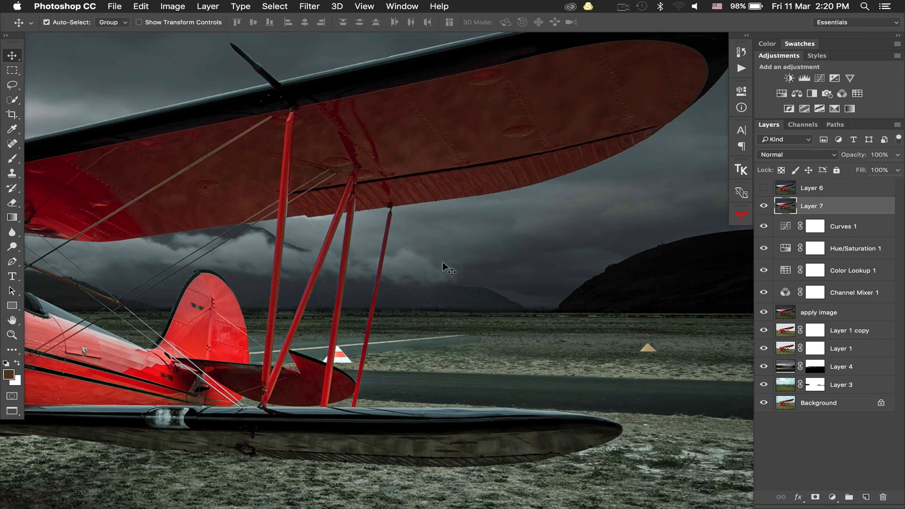
scroll(443, 263, "right", 5)
scroll(443, 262, "up", 4)
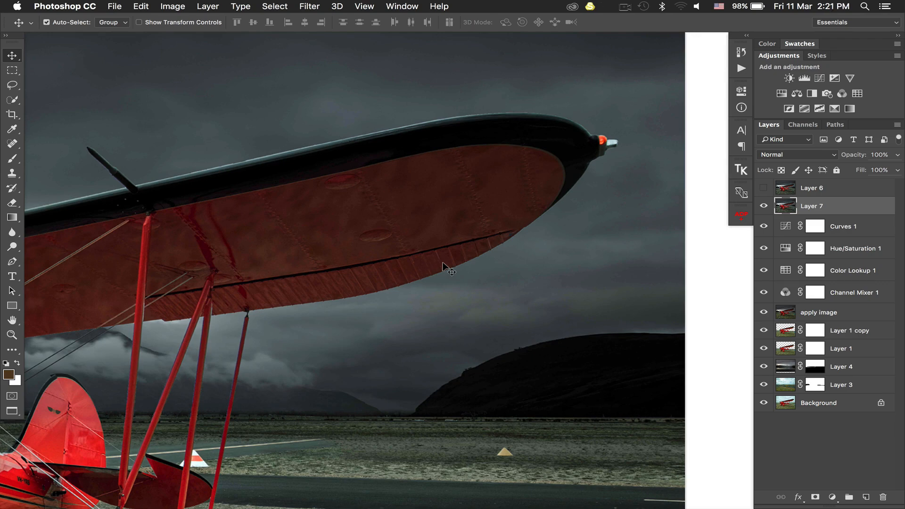
scroll(443, 265, "left", 1)
scroll(443, 265, "left", 9)
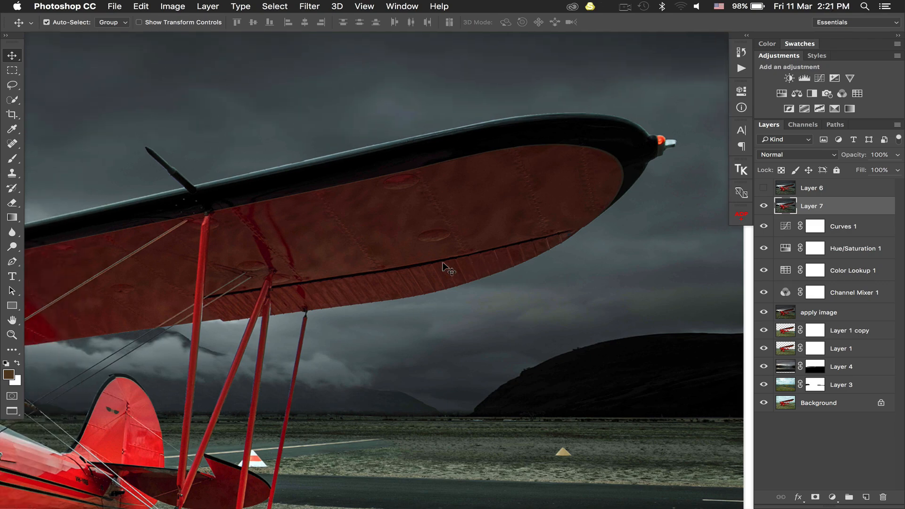
scroll(445, 269, "left", 8)
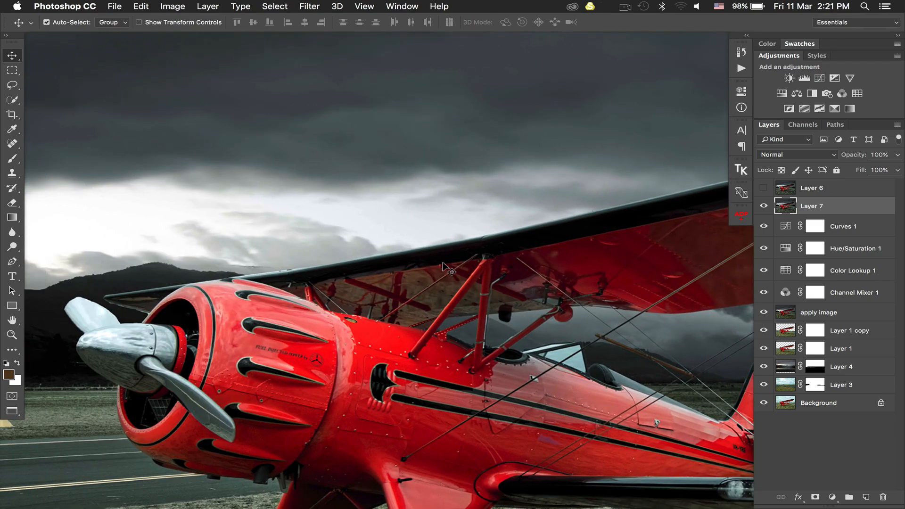
scroll(445, 269, "right", 10)
scroll(443, 264, "right", 6)
scroll(442, 264, "up", 1)
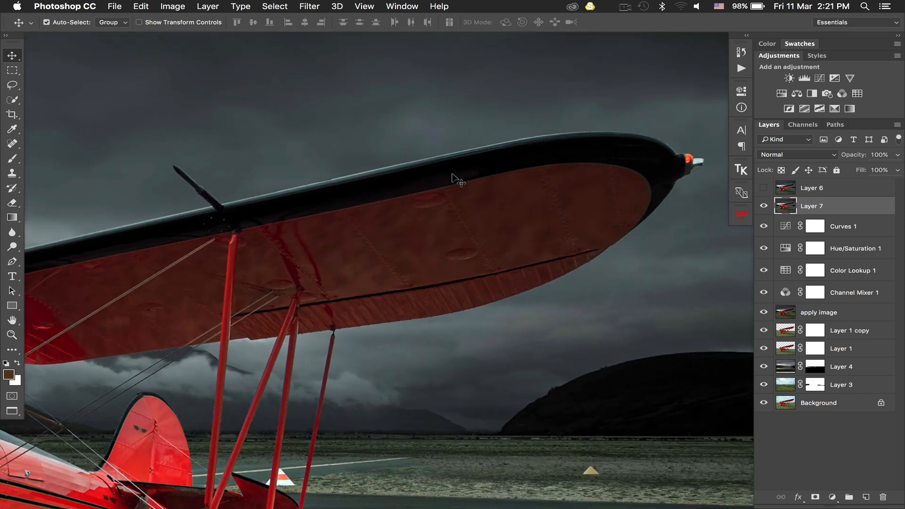
scroll(521, 191, "left", 4)
scroll(520, 191, "down", 3)
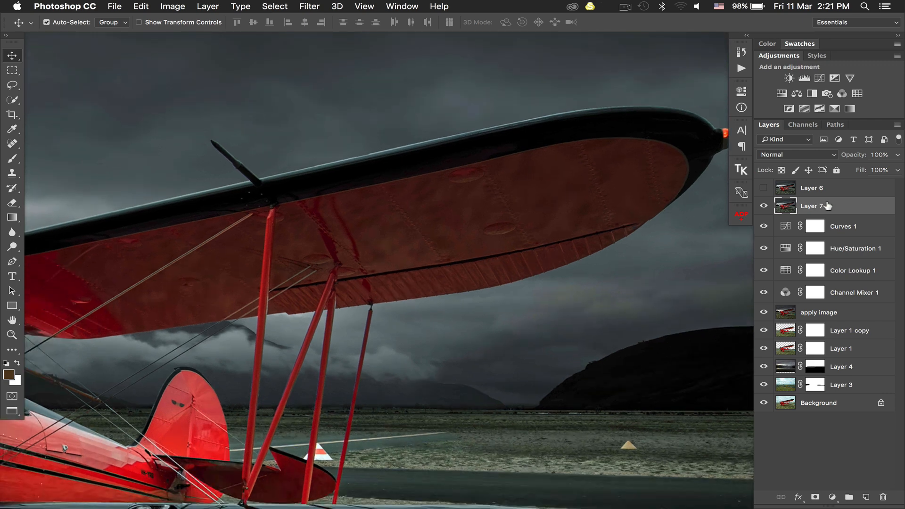
Delete the merged stamp layer above Curves 1, make Layer 6 visible and show the whole image.
key("Delete")
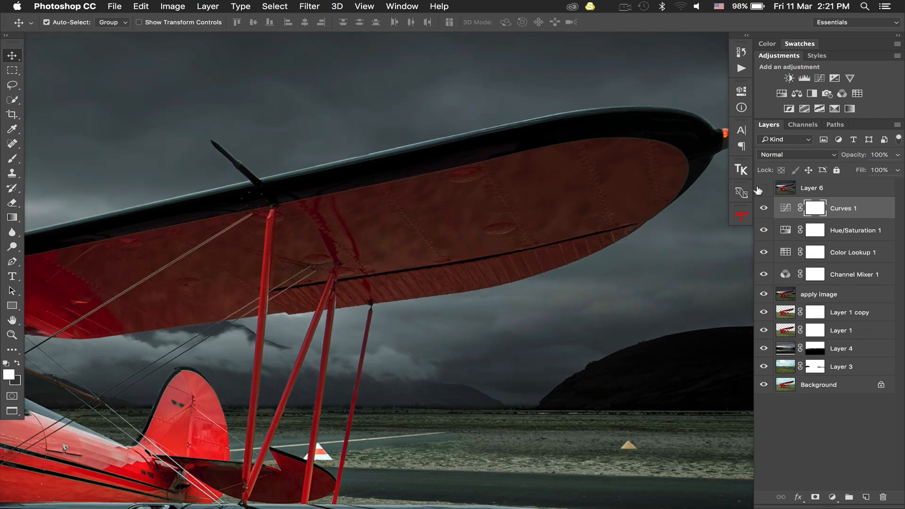
key("super+0")
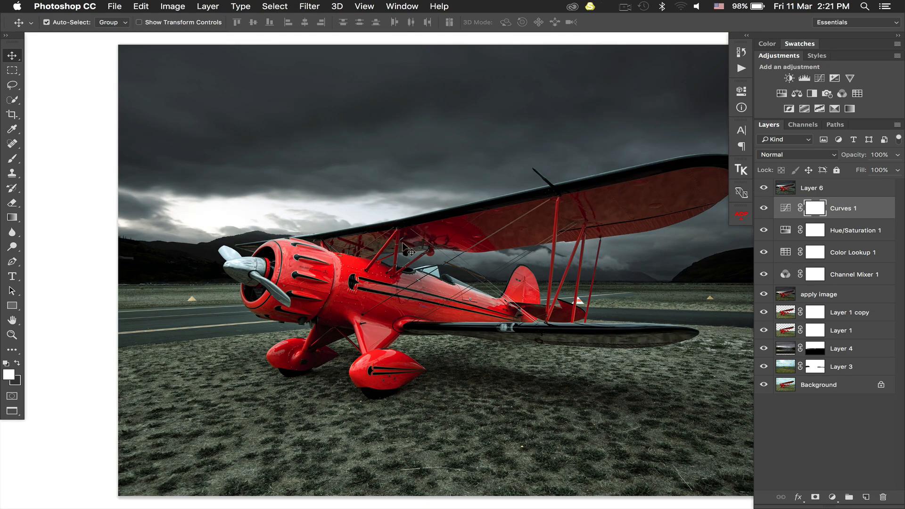
scroll(404, 247, "right", 5)
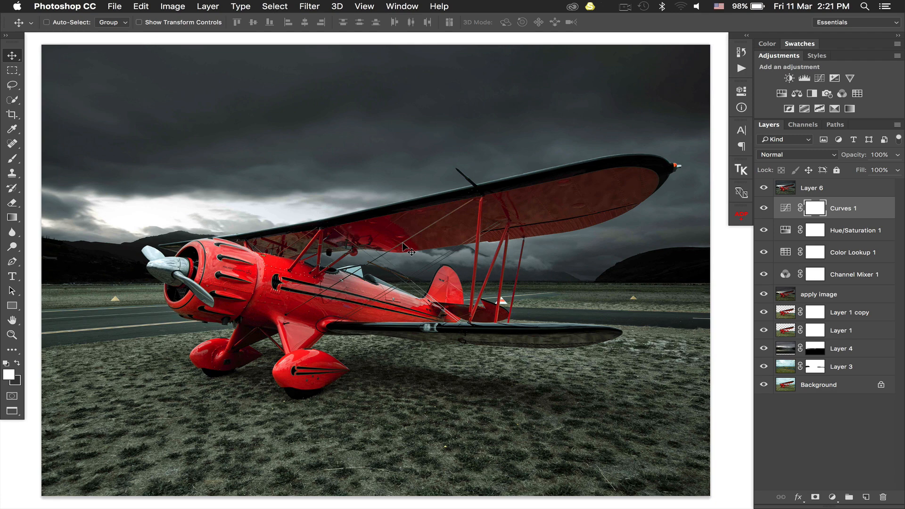
key("super+minus")
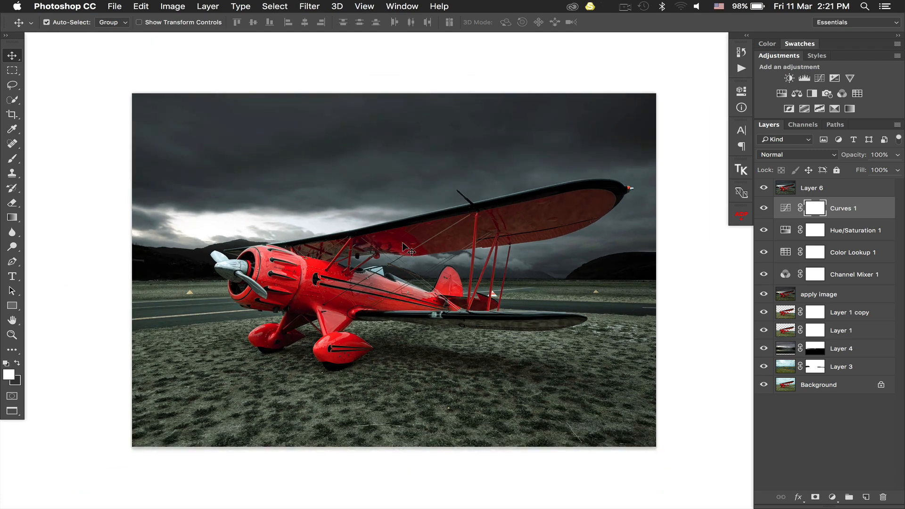
Compare the original Background photo on its own with the finished composite, ending with all layers visible.
left_click(762, 384, "alt")
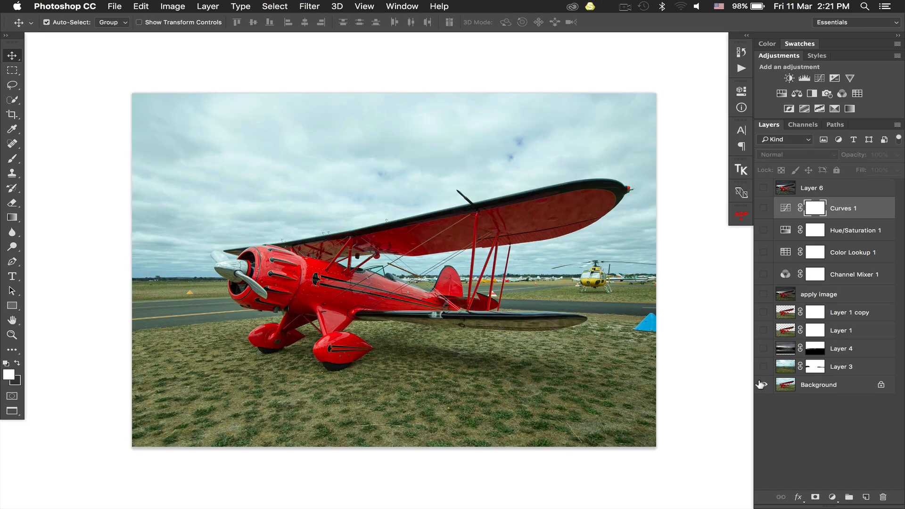
left_click(762, 384, "alt")
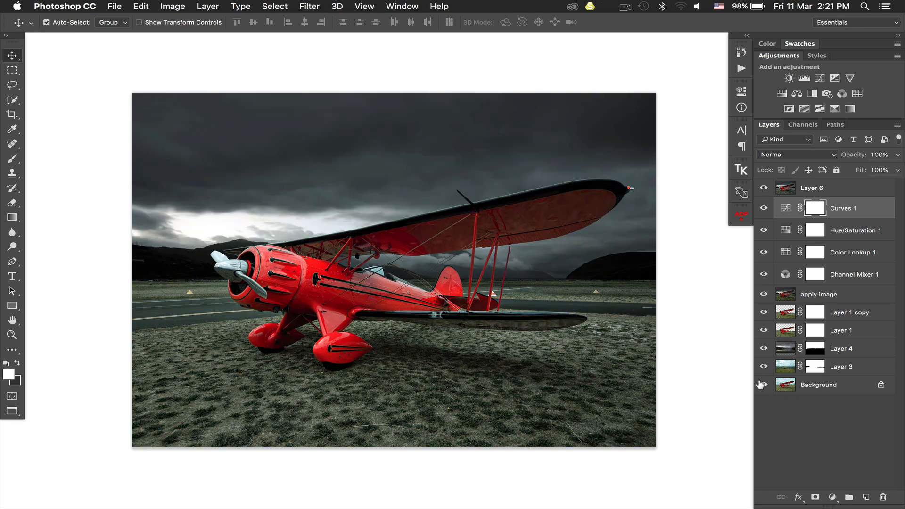
left_click(762, 385, "alt")
left_click(762, 385, "alt")
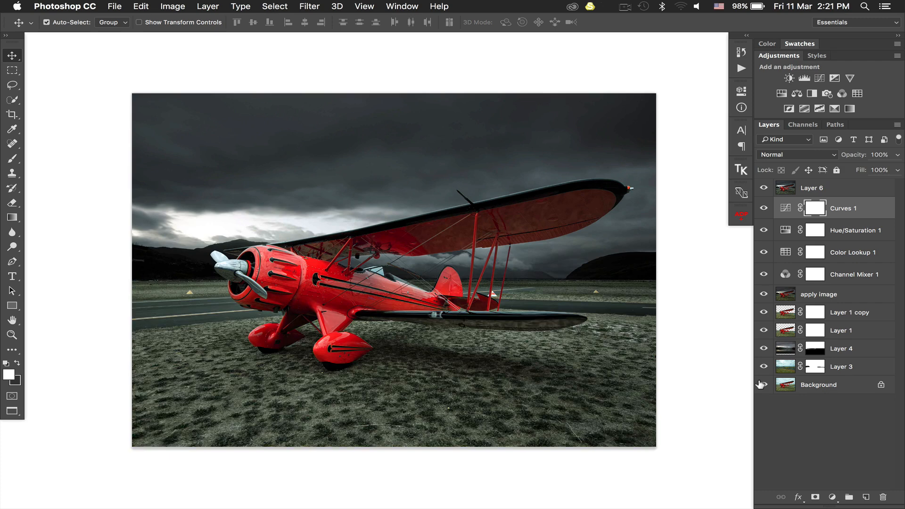